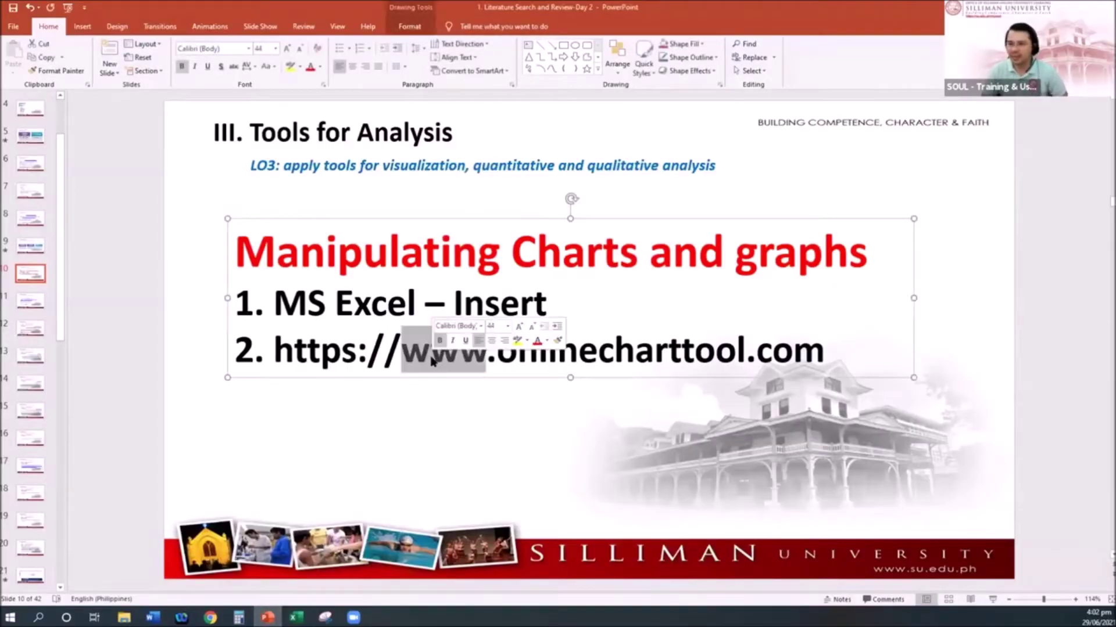
pyautogui.tripleClick(618, 348)
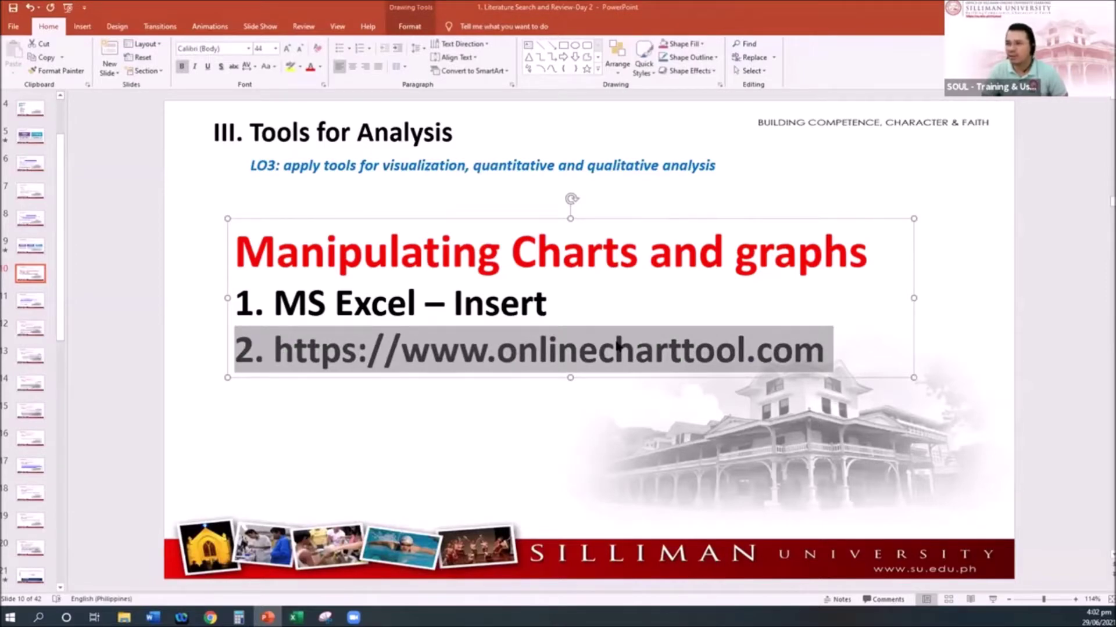
pyautogui.moveTo(795, 360); pyautogui.dragTo(824, 358)
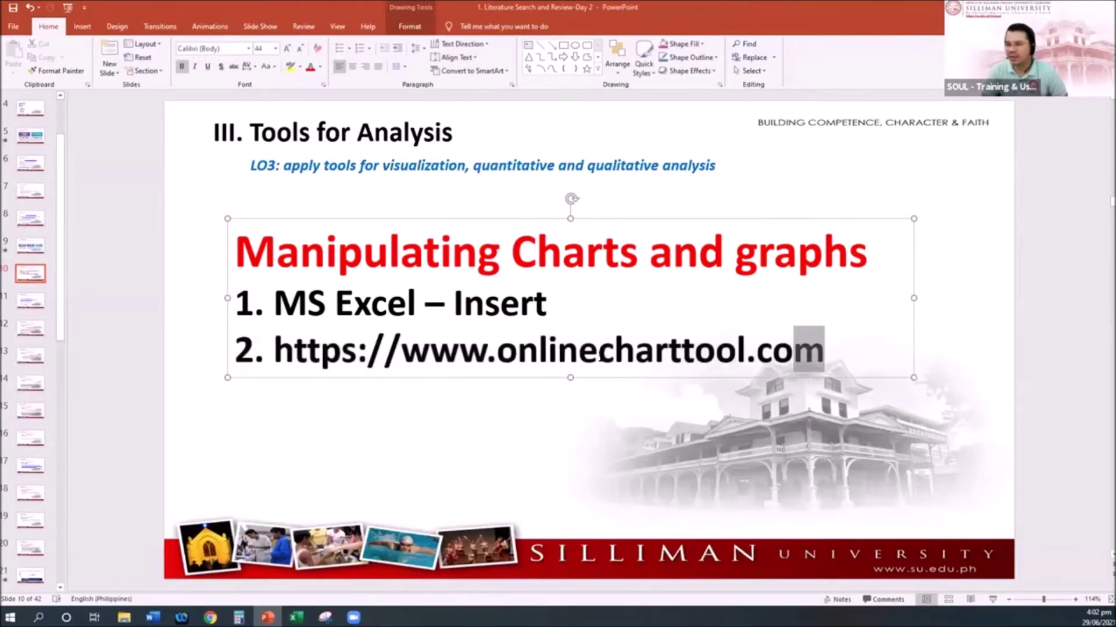
pyautogui.moveTo(600, 357); pyautogui.dragTo(273, 356)
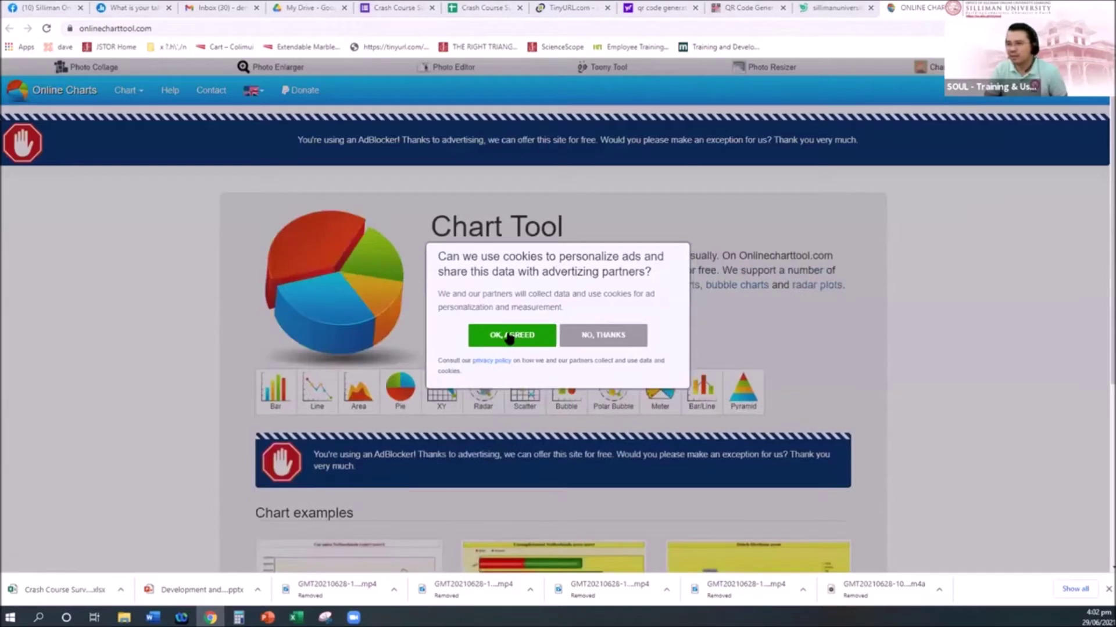
# Step: Accept the cookie consent prompt and start designing a new chart
pyautogui.click(509, 336)
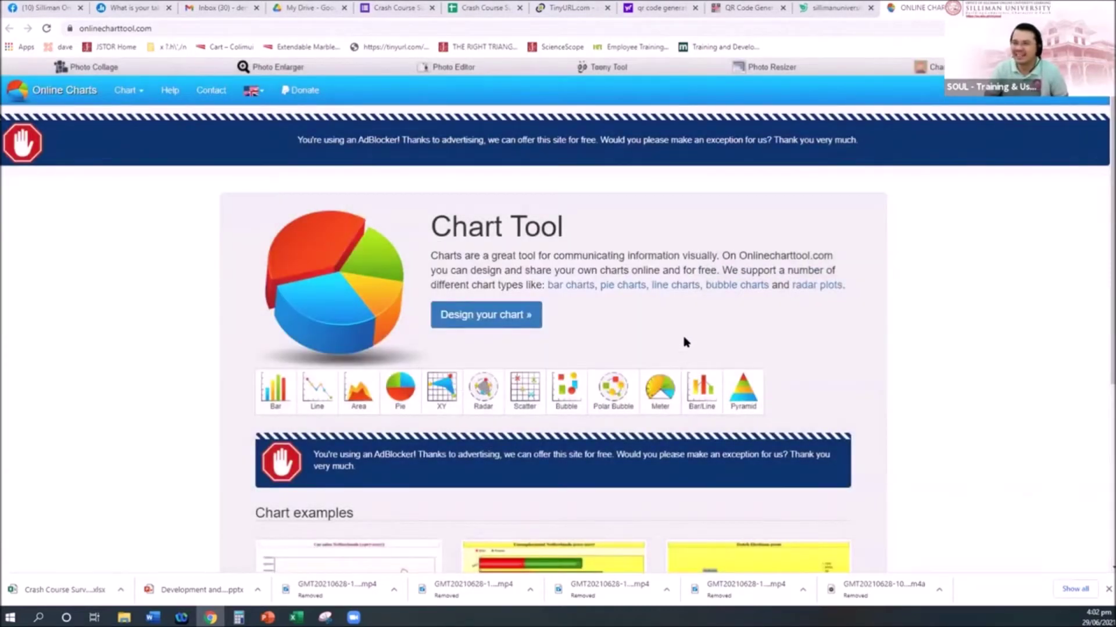
pyautogui.click(510, 315)
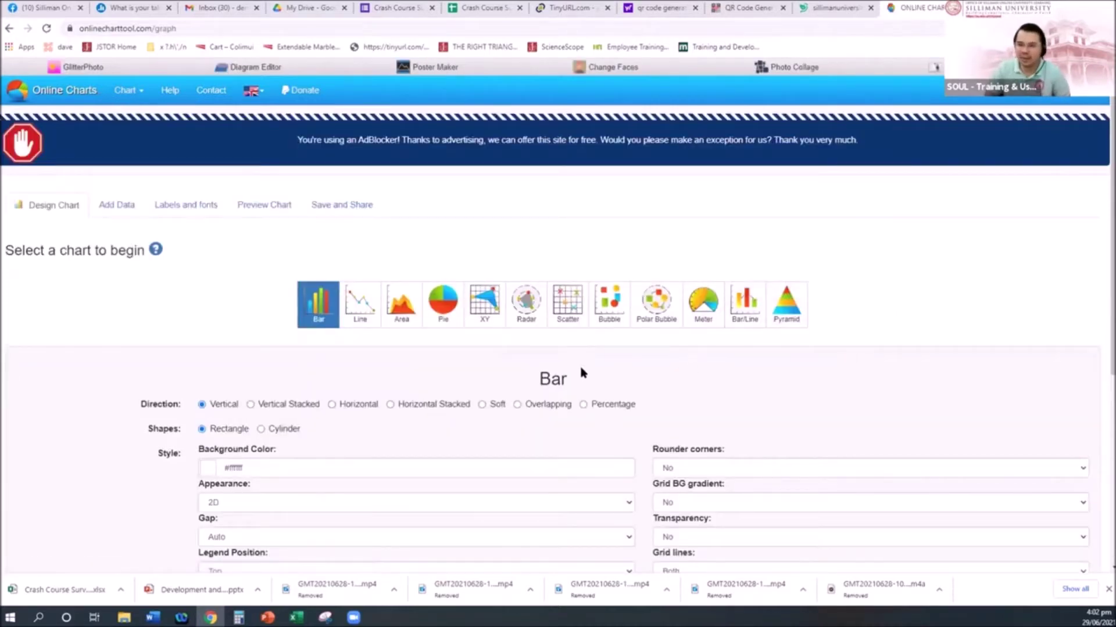
# Step: Choose Pie as the chart type and continue to the data entry step
pyautogui.scroll(-2, 504, 249)
pyautogui.click(442, 205)
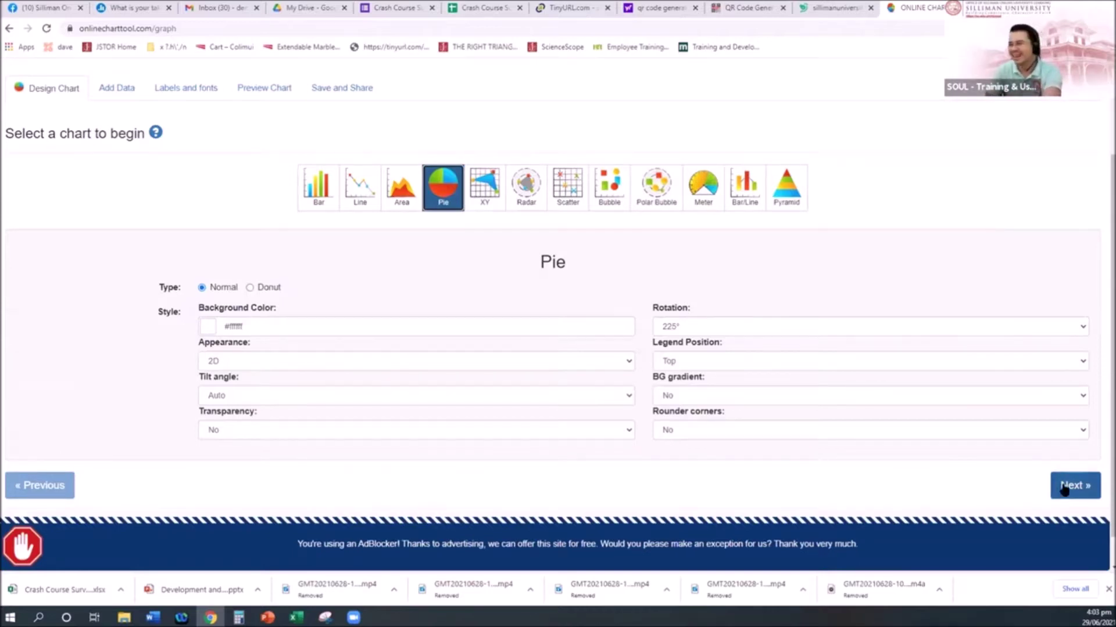
pyautogui.click(1062, 488)
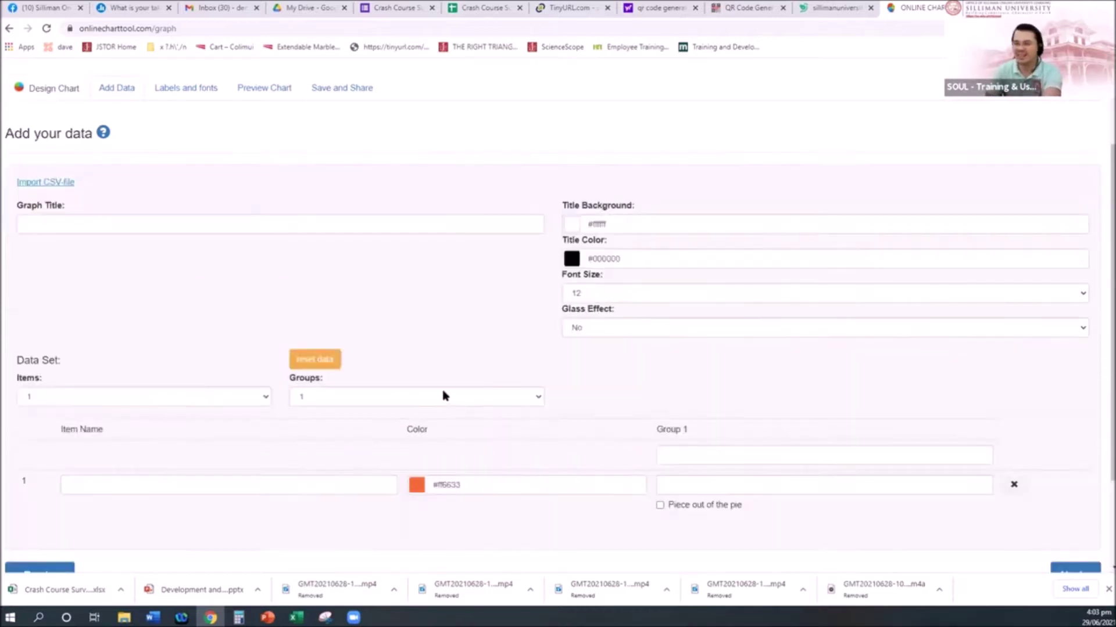
# Step: Title the graph 'Gender Distribution' and bring up the Items count list
pyautogui.click(63, 220)
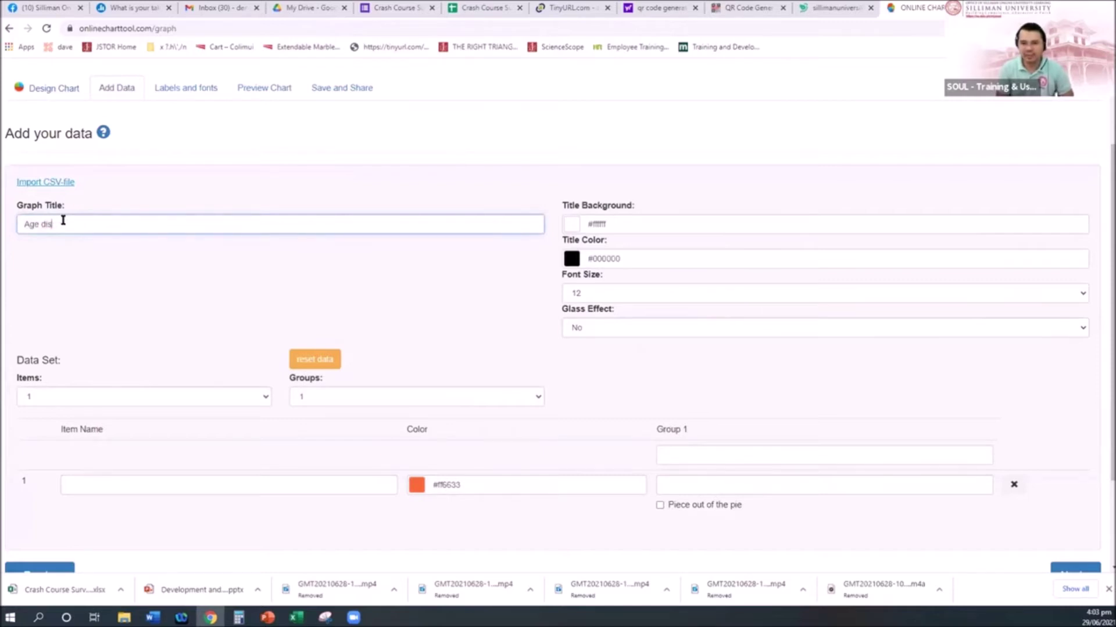
pyautogui.press('BackSpace')
pyautogui.press('BackSpace')
pyautogui.press('BackSpace')
pyautogui.press('BackSpace')
pyautogui.press('BackSpace')
pyautogui.press('BackSpace')
pyautogui.press('BackSpace')
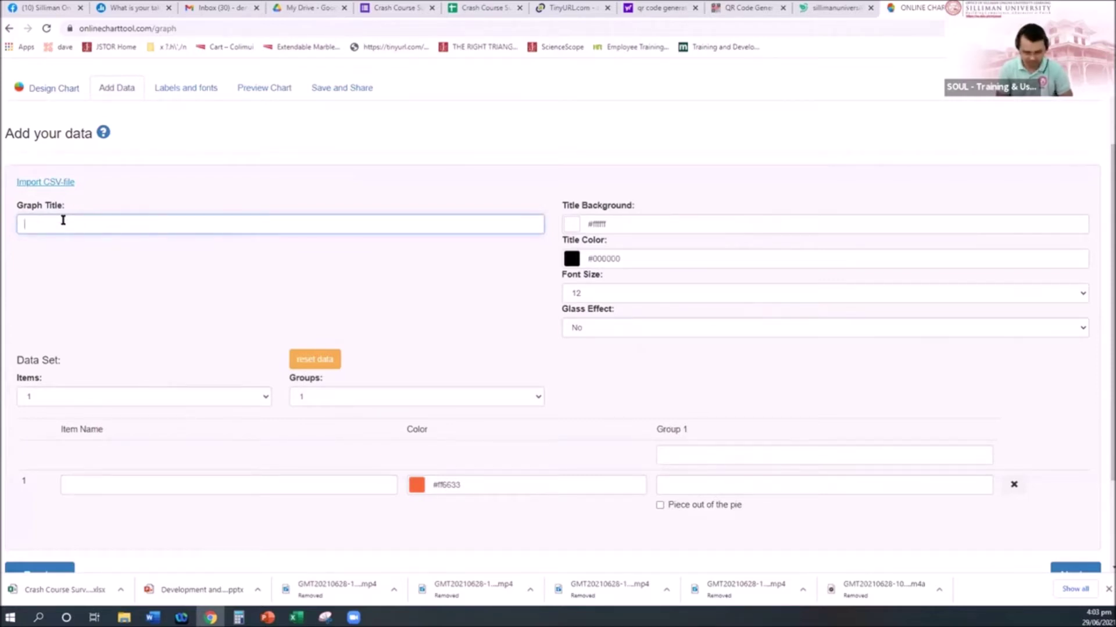
pyautogui.write('Gender Distri')
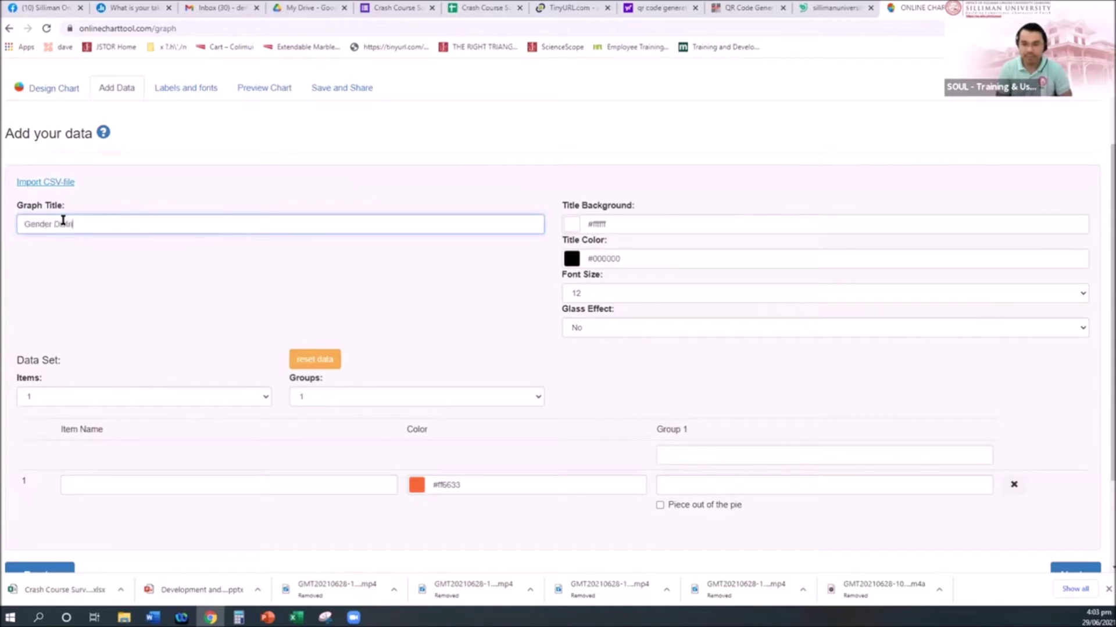
pyautogui.write('bution')
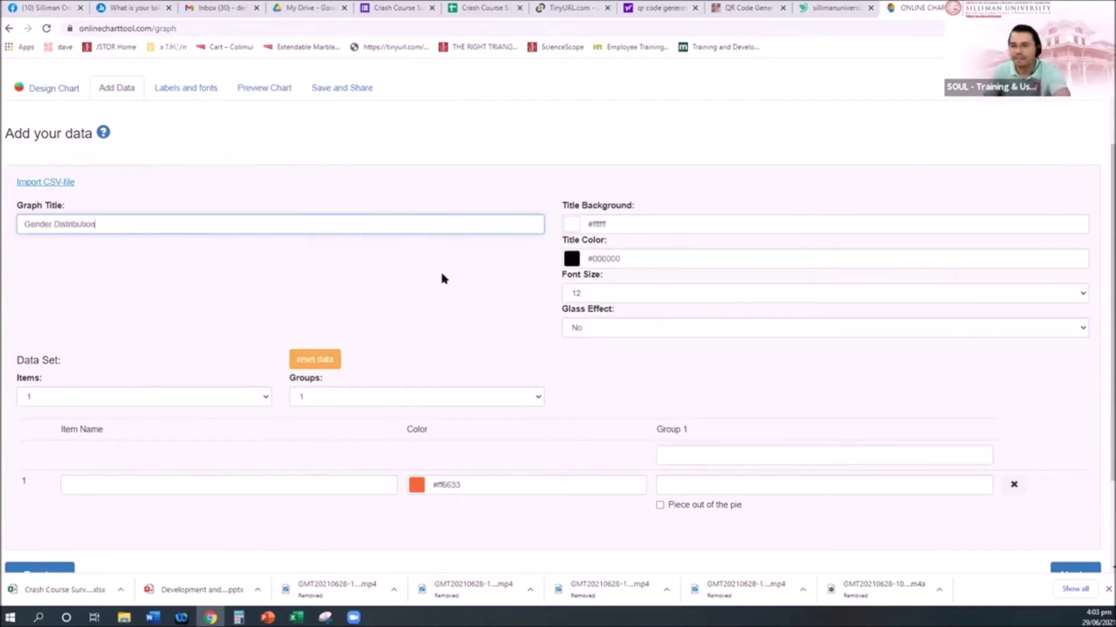
pyautogui.scroll(-1, 440, 269)
pyautogui.click(266, 339)
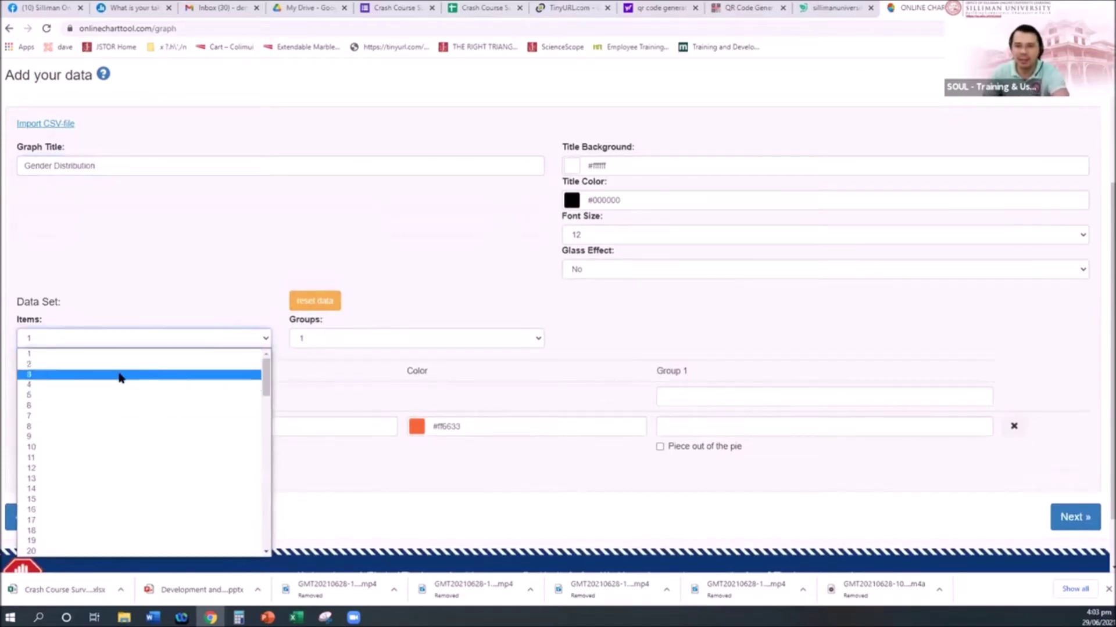
# Step: Set three items named Male, Female and Prefer not to say
pyautogui.click(120, 376)
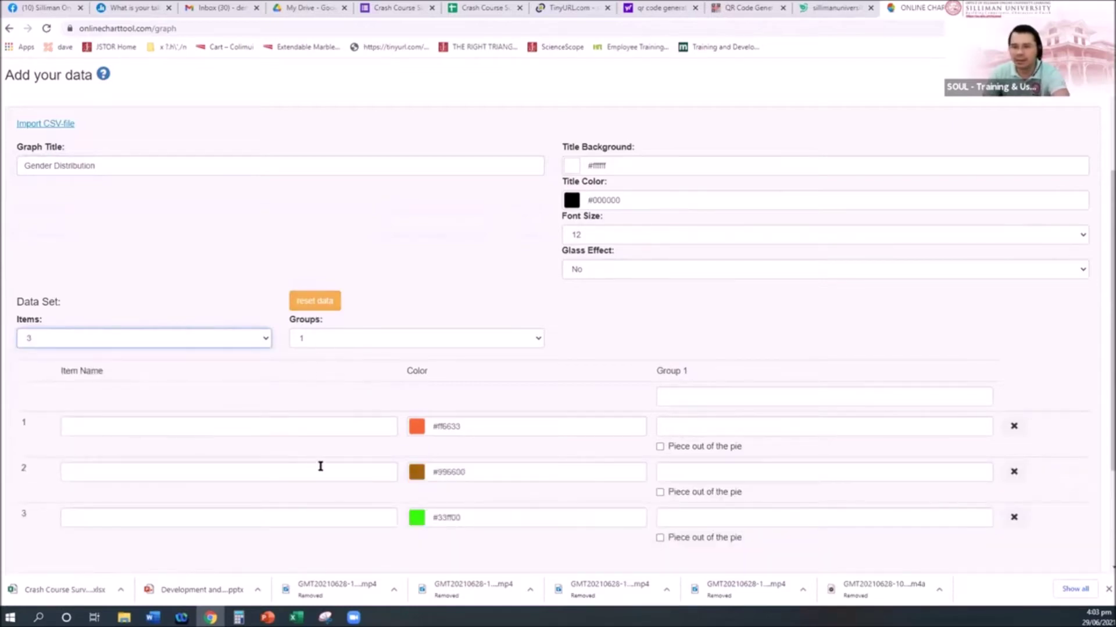
pyautogui.click(120, 425)
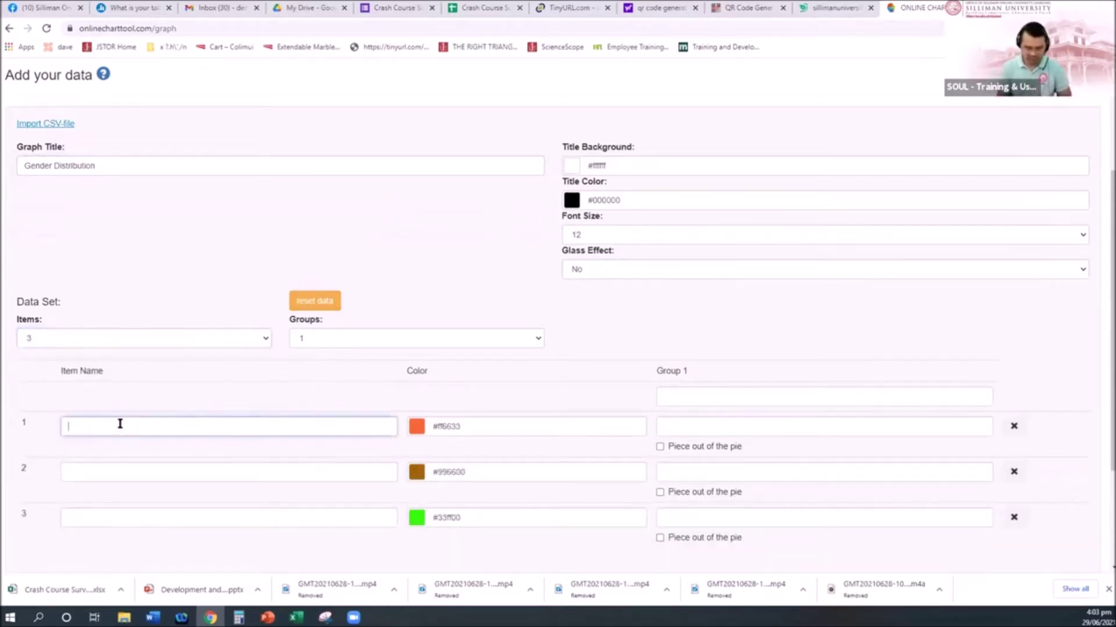
pyautogui.click(143, 477)
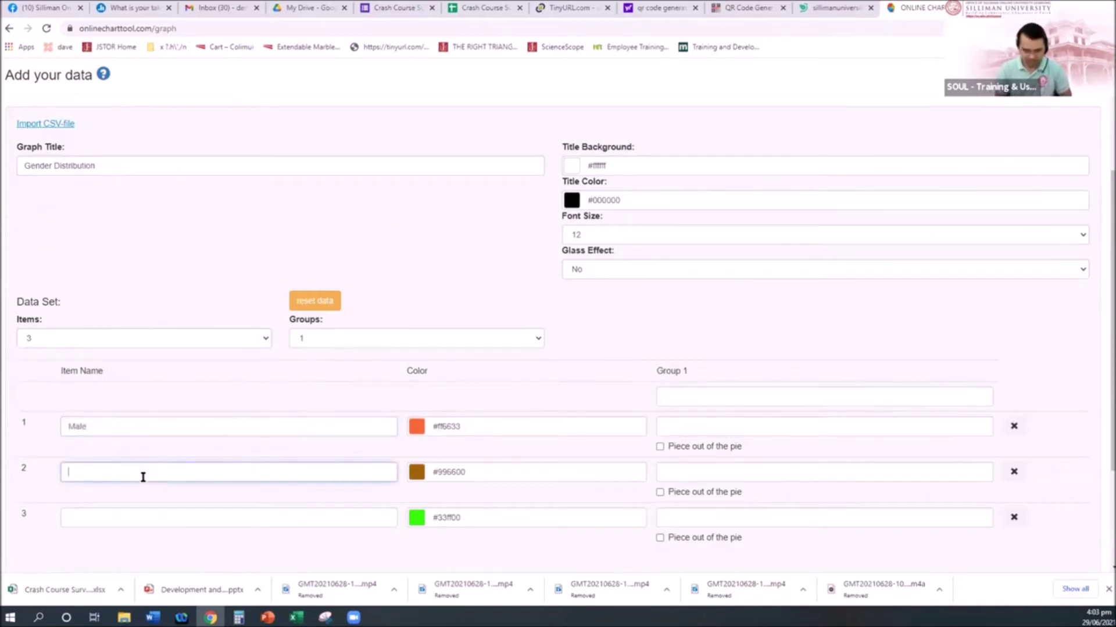
pyautogui.write('Female')
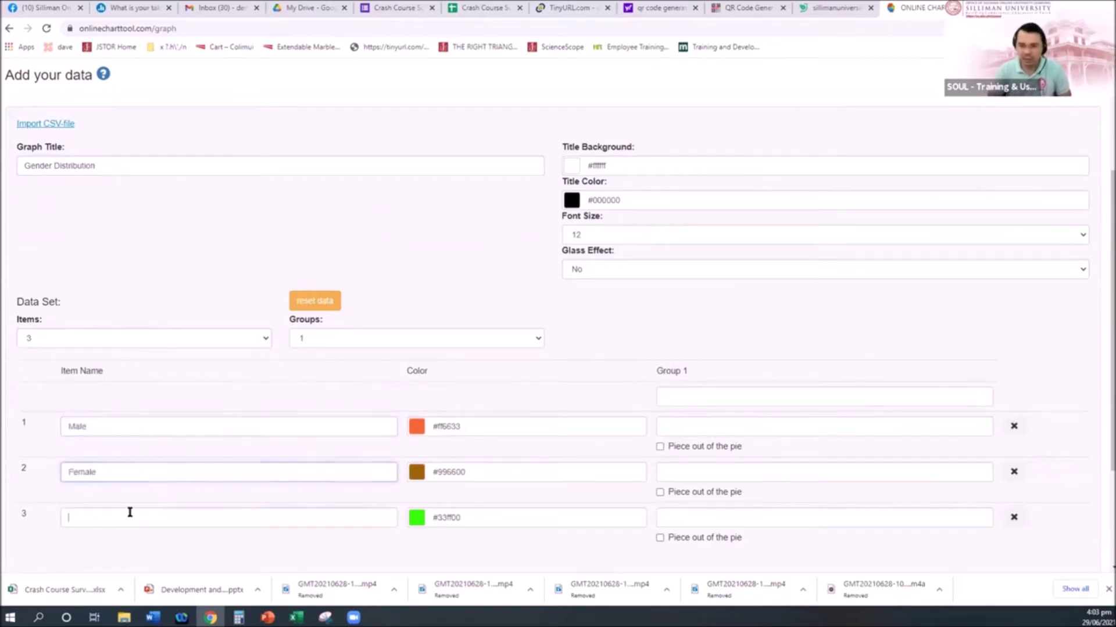
pyautogui.click(130, 512)
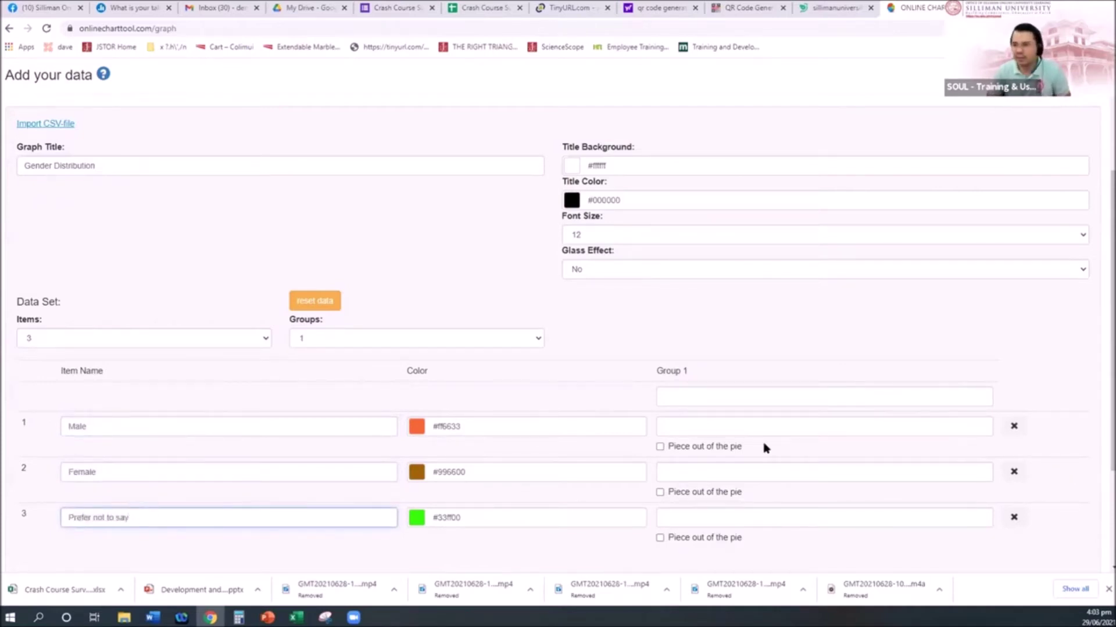
# Step: Enter values 20, 40 and 5 for the three items under Group 1
pyautogui.click(714, 425)
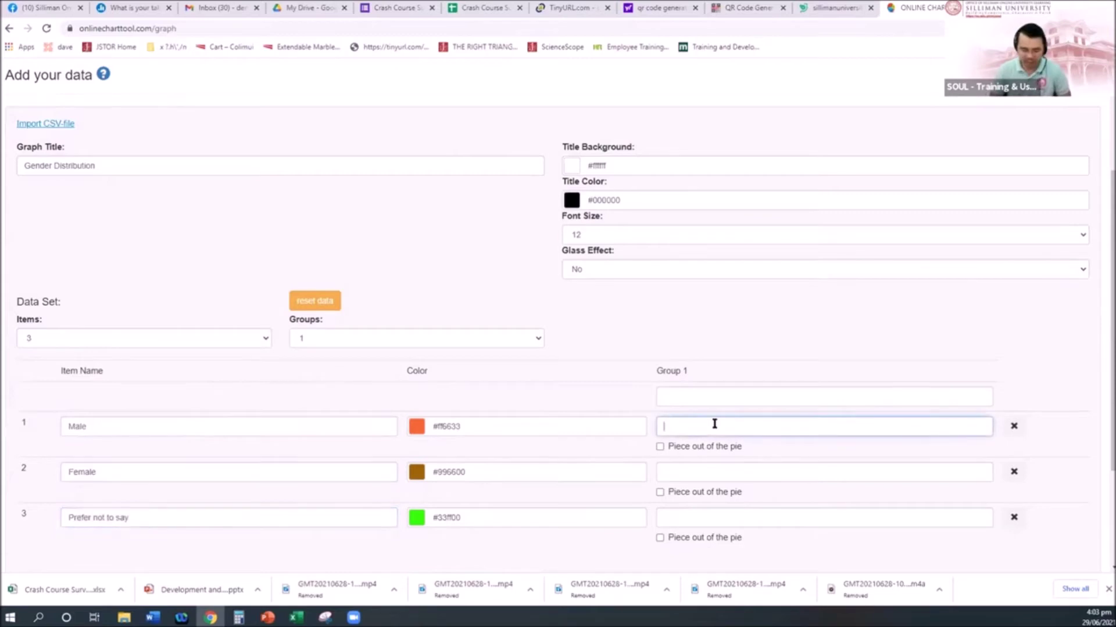
pyautogui.click(712, 469)
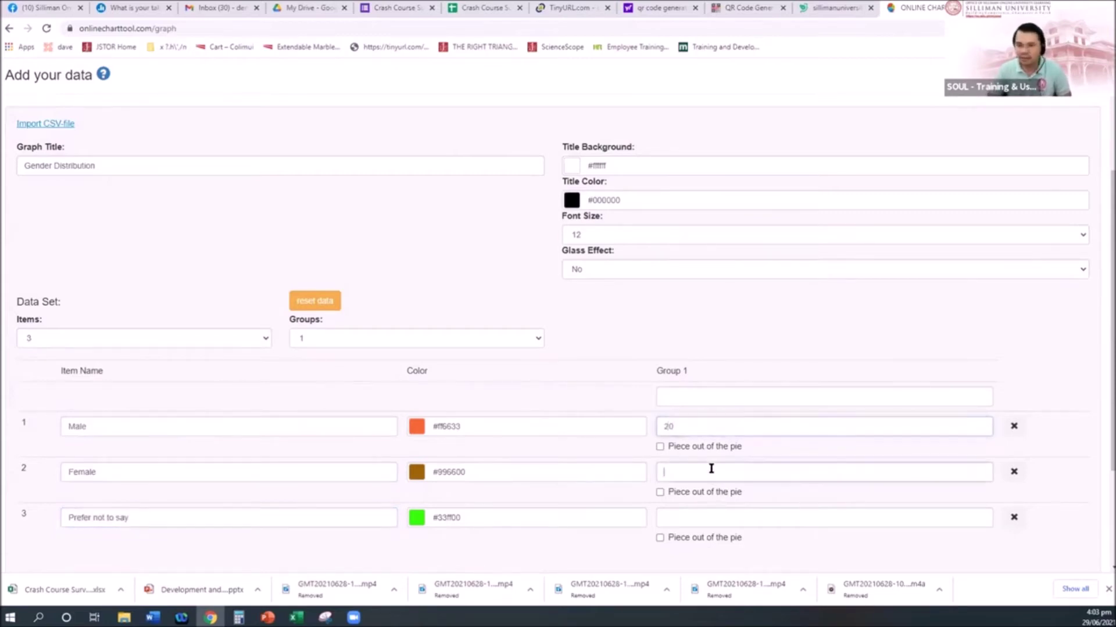
pyautogui.write('40')
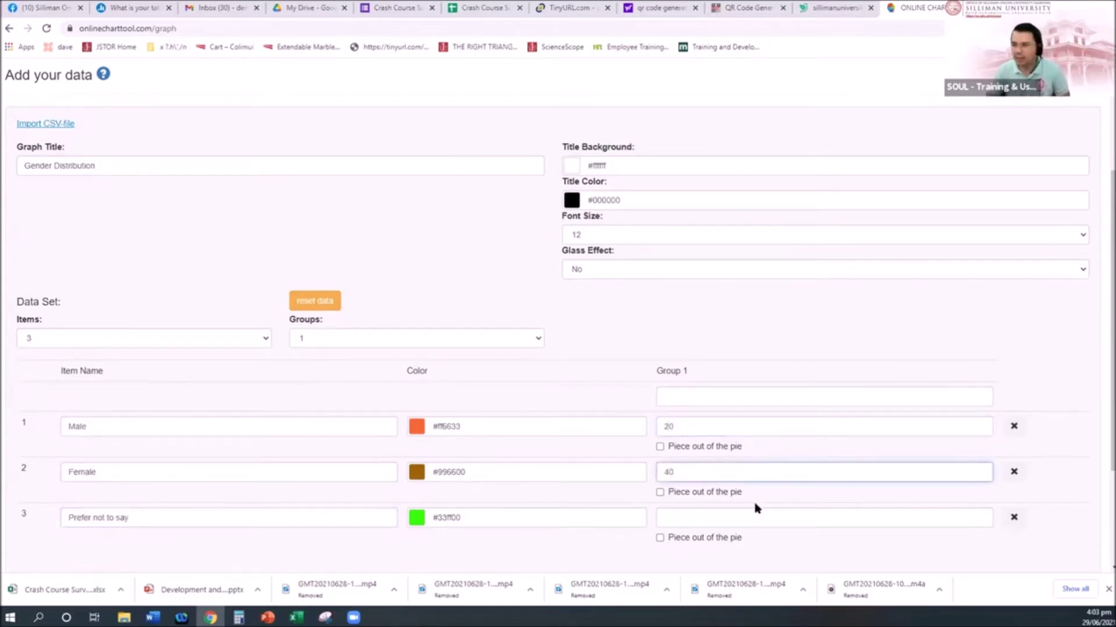
pyautogui.click(712, 519)
pyautogui.write('5')
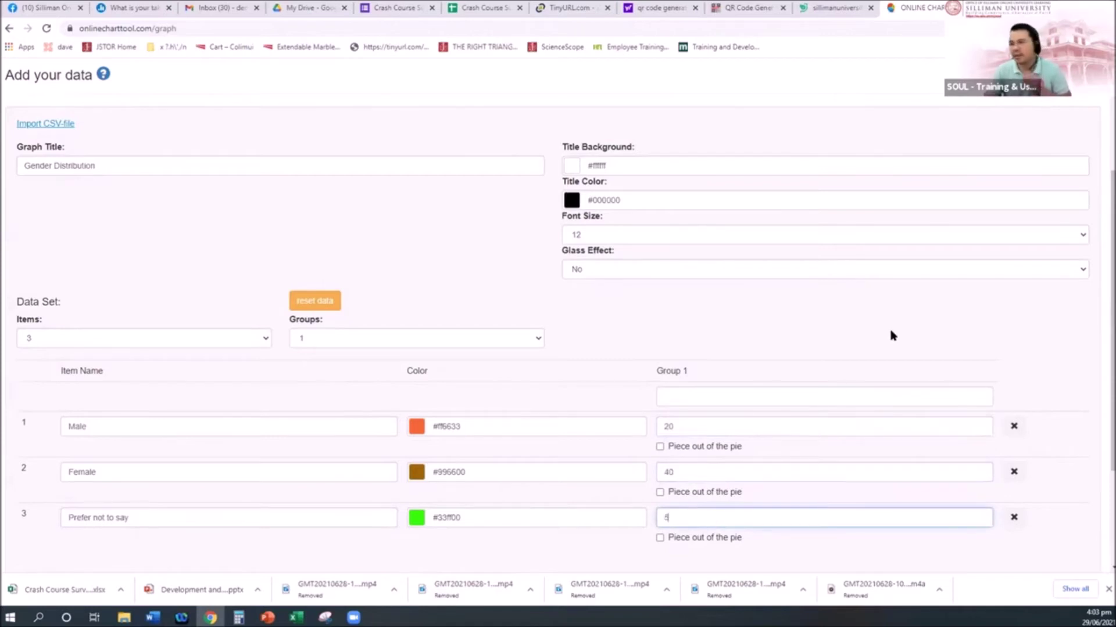
pyautogui.scroll(-3, 901, 336)
# Step: Review the Gender Distribution pie preview with slices 20, 40 and 5, then return home
pyautogui.click(1075, 449)
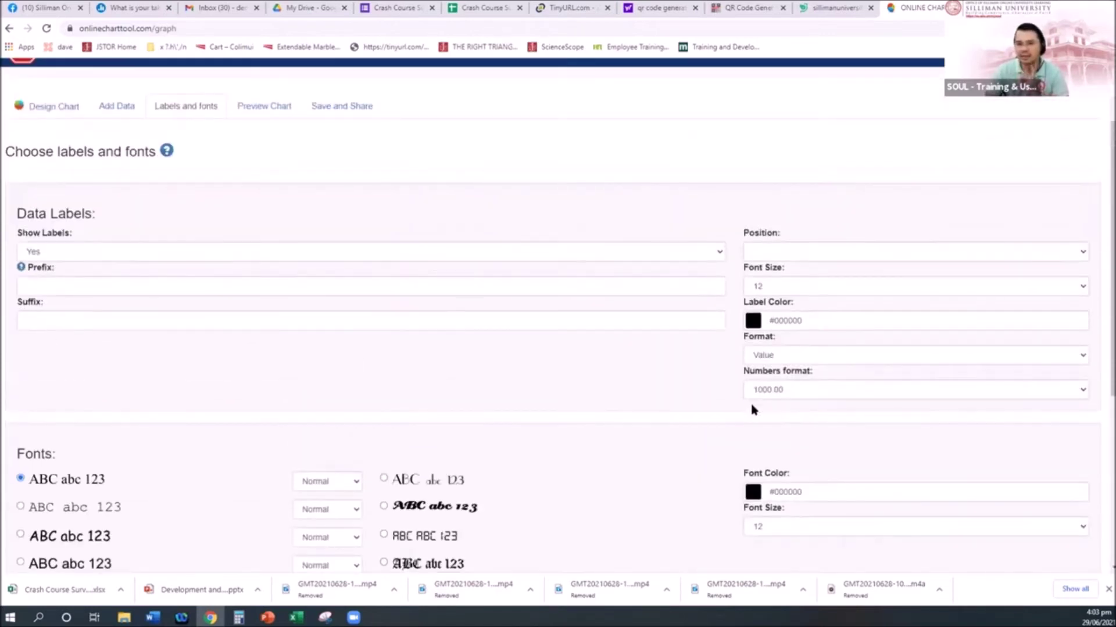
pyautogui.scroll(-6, 752, 406)
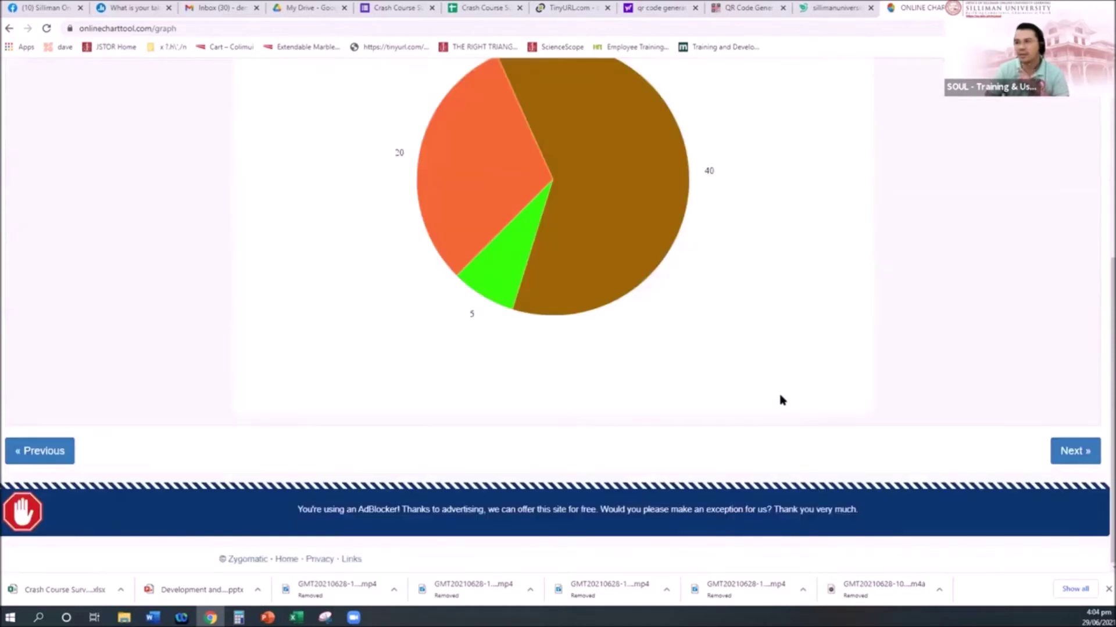
pyautogui.scroll(3, 813, 398)
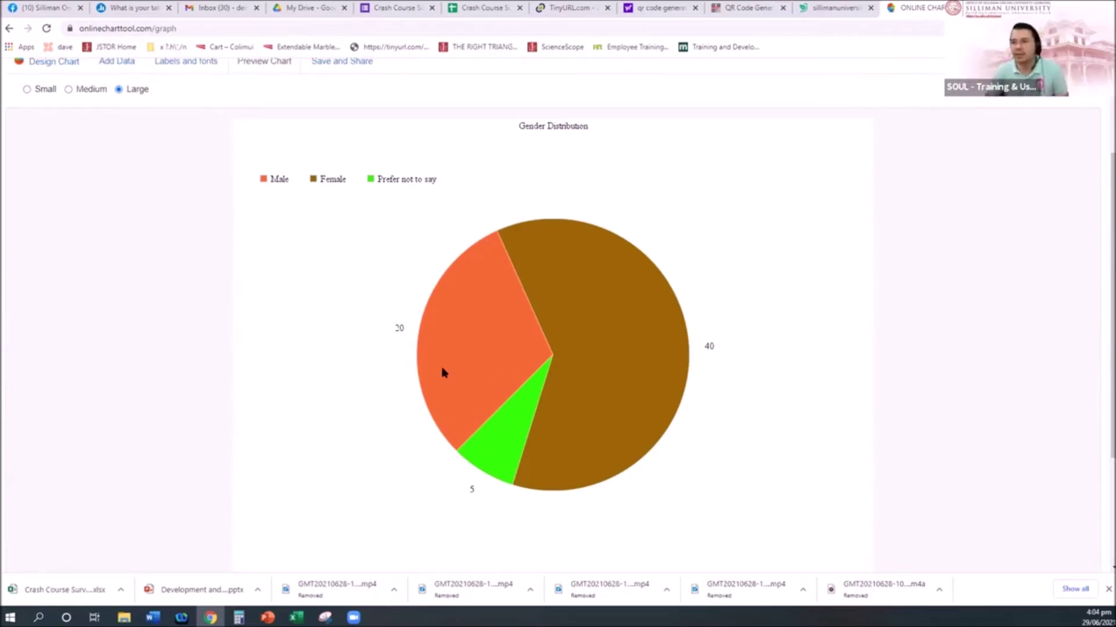
pyautogui.click(9, 29)
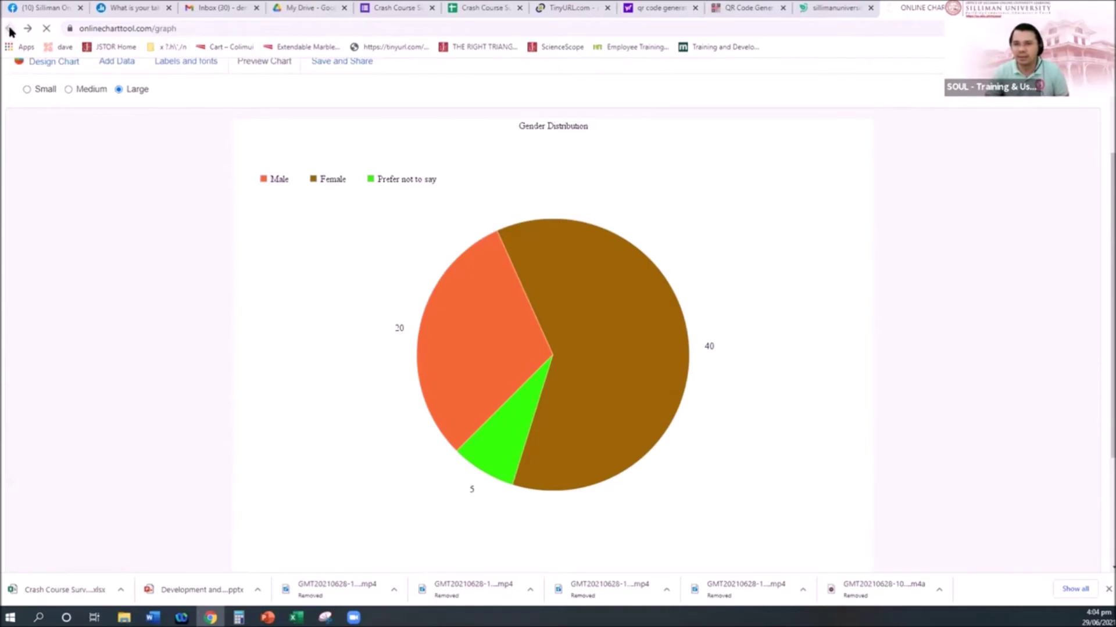
# Step: Start a new bar chart design with a dark maroon chart background
pyautogui.scroll(-3, 540, 407)
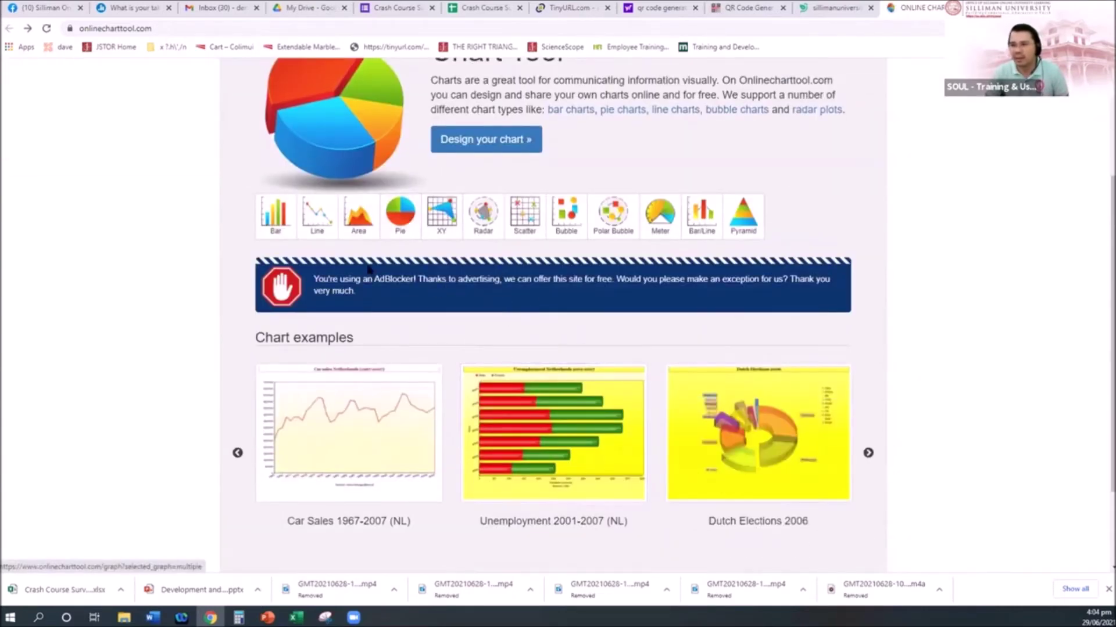
pyautogui.click(276, 218)
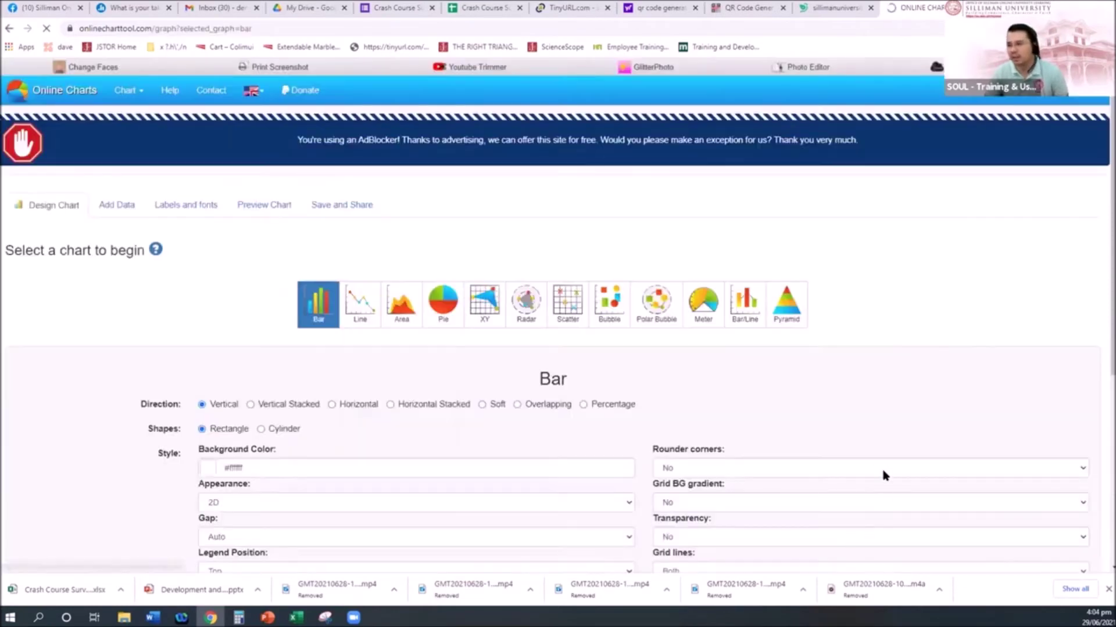
pyautogui.scroll(-3, 886, 463)
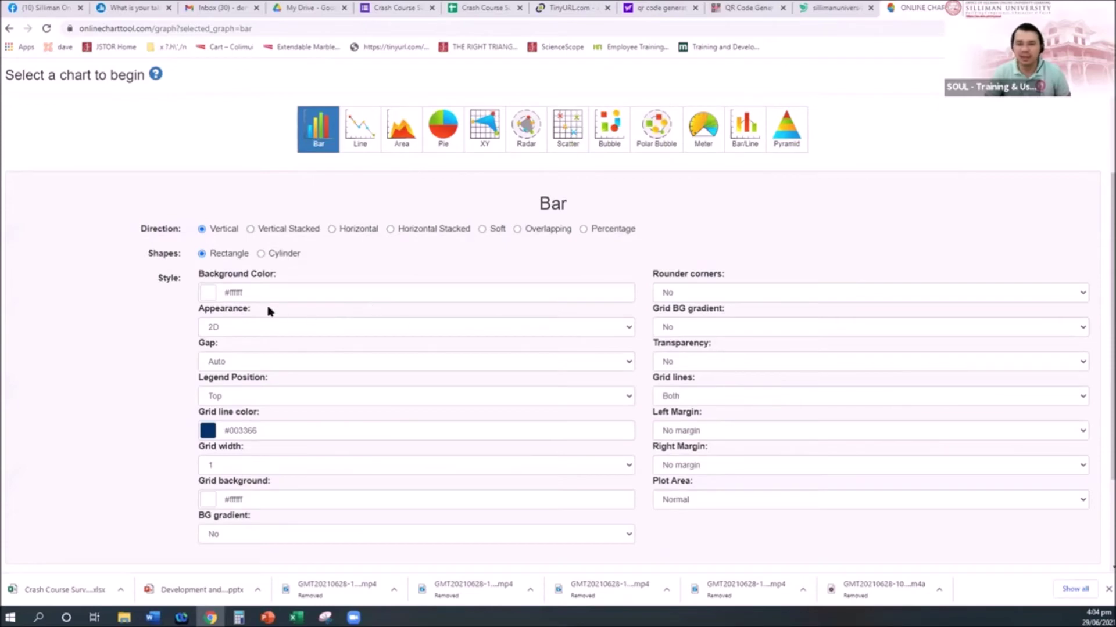
pyautogui.click(219, 291)
pyautogui.click(247, 366)
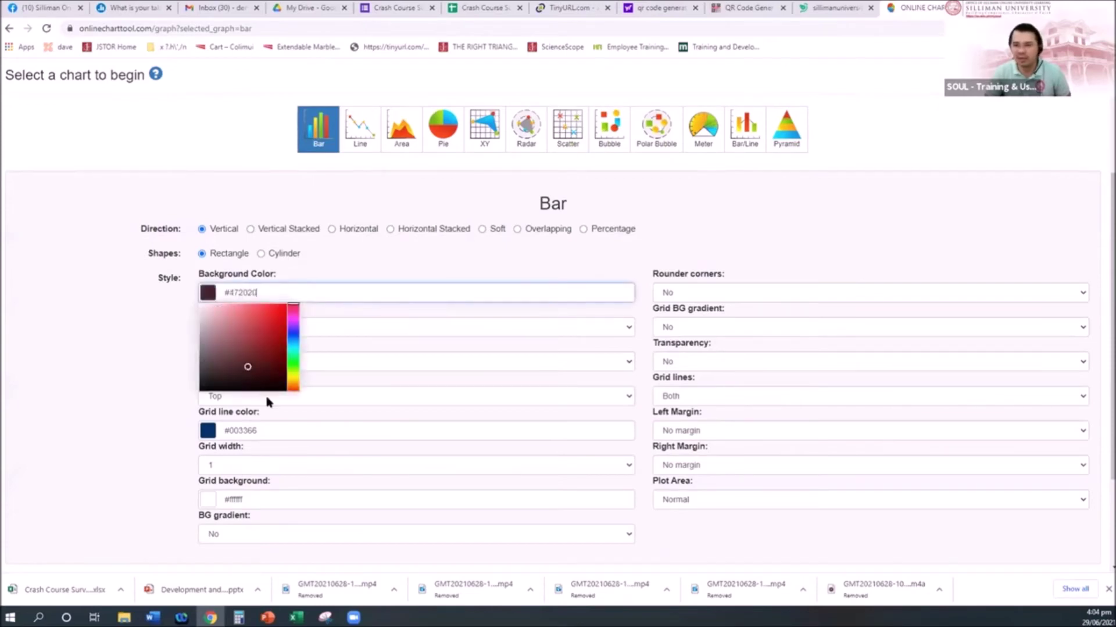
# Step: Set grid lines to #660052, the legend to Left, and bar gap to 30 %
pyautogui.click(215, 429)
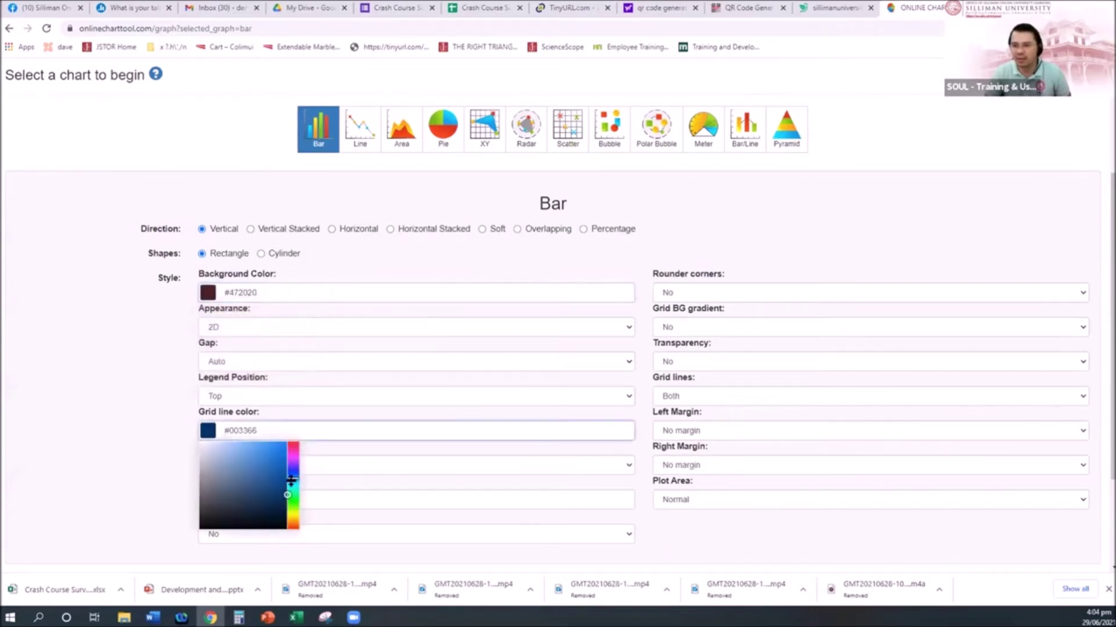
pyautogui.moveTo(293, 481)
pyautogui.mouseDown()
pyautogui.moveTo(293, 468)
pyautogui.moveTo(449, 452)
pyautogui.mouseUp()
pyautogui.scroll(-3, 450, 451)
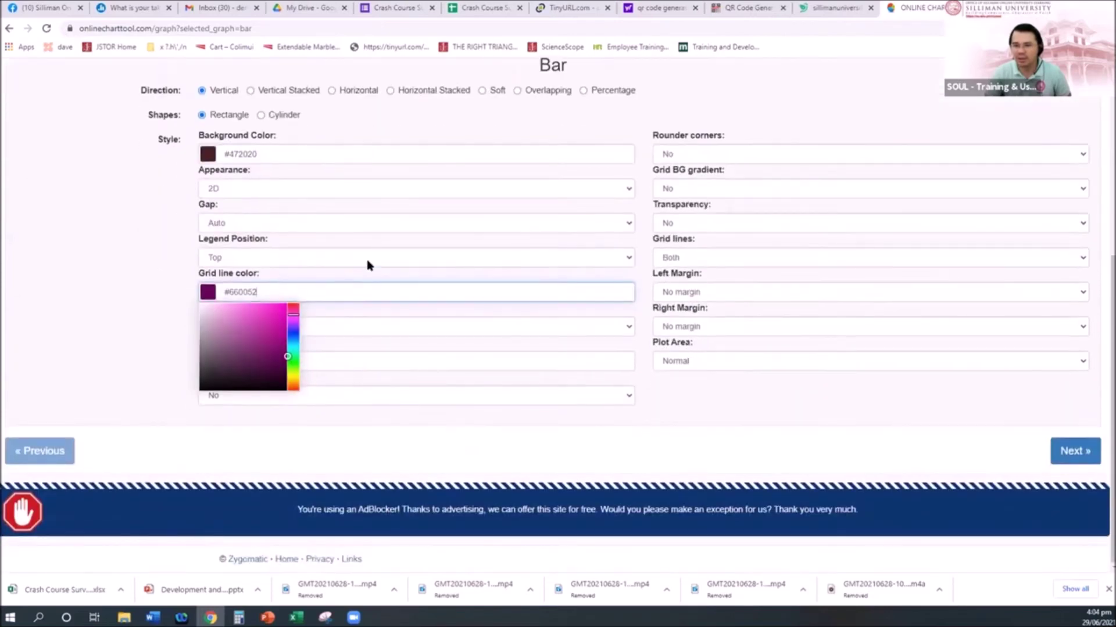
pyautogui.click(628, 260)
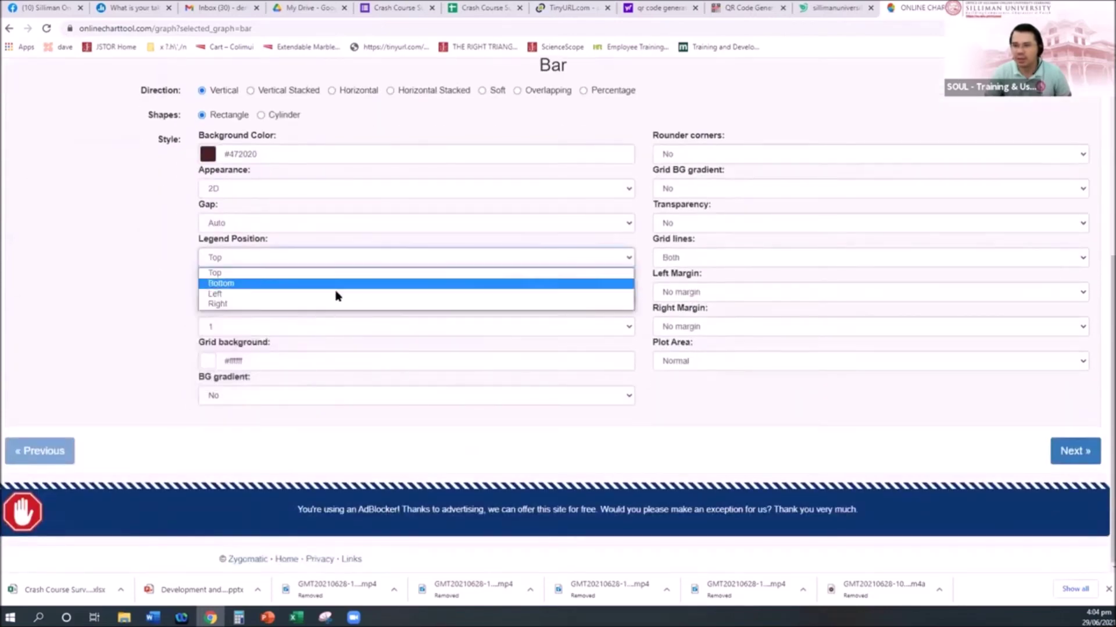
pyautogui.click(284, 294)
pyautogui.click(399, 224)
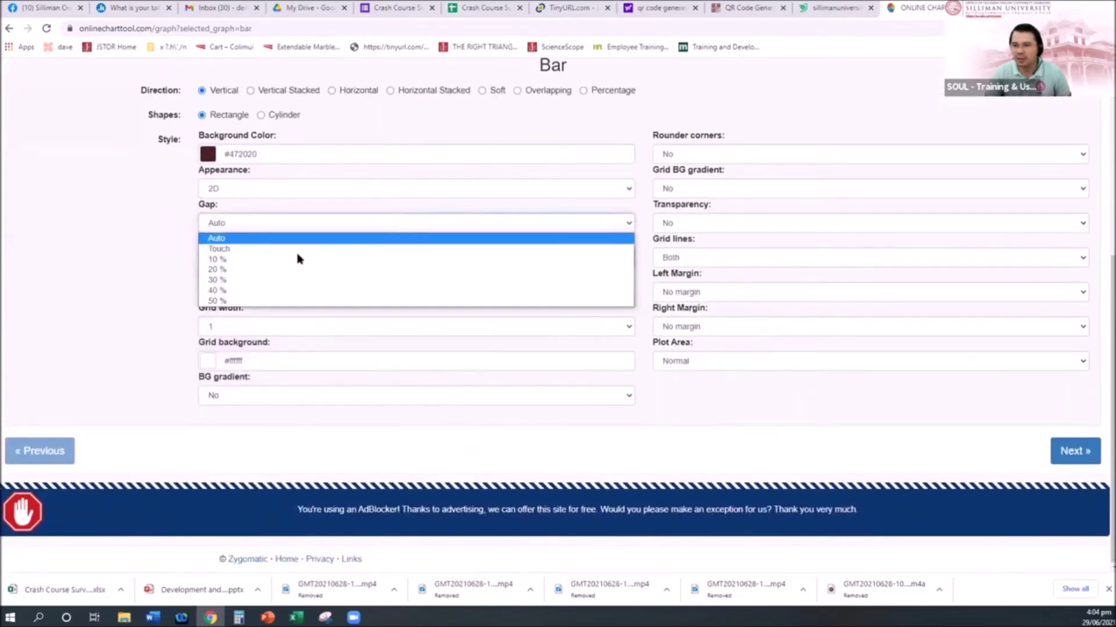
pyautogui.click(247, 282)
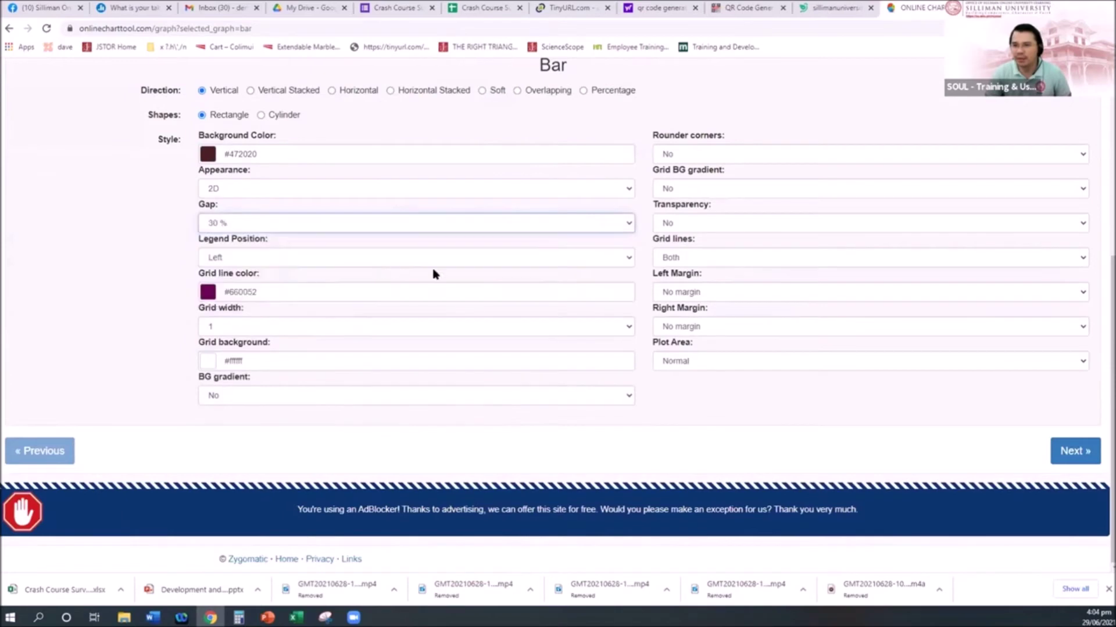
# Step: Change the grid background colour and turn on gradient, rounded corners and transparency
pyautogui.click(204, 359)
pyautogui.click(294, 446)
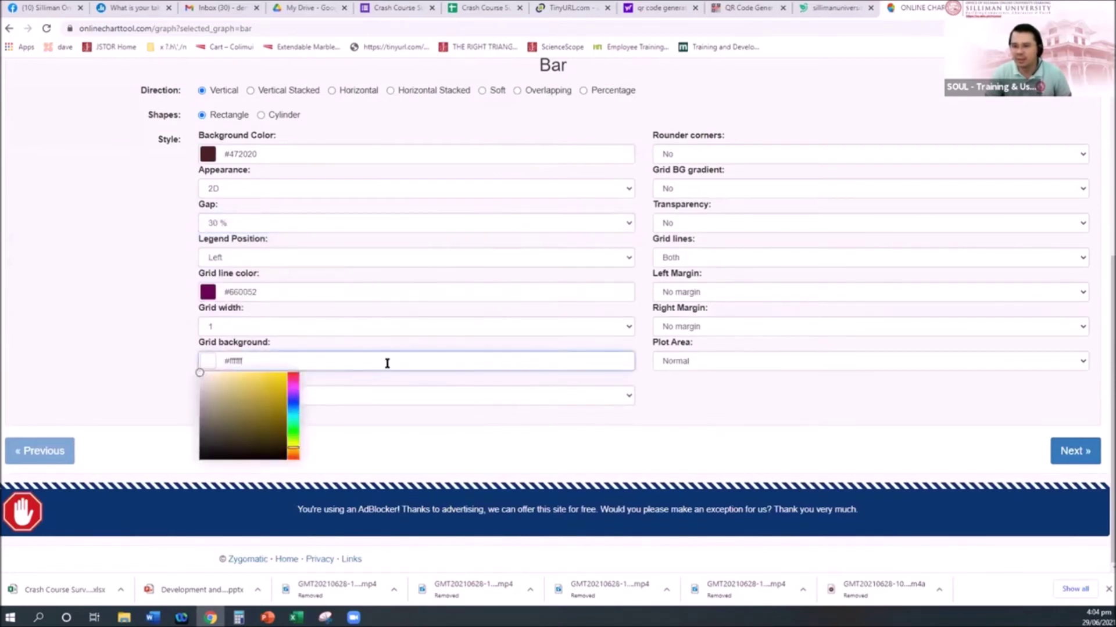
pyautogui.click(328, 436)
pyautogui.click(235, 400)
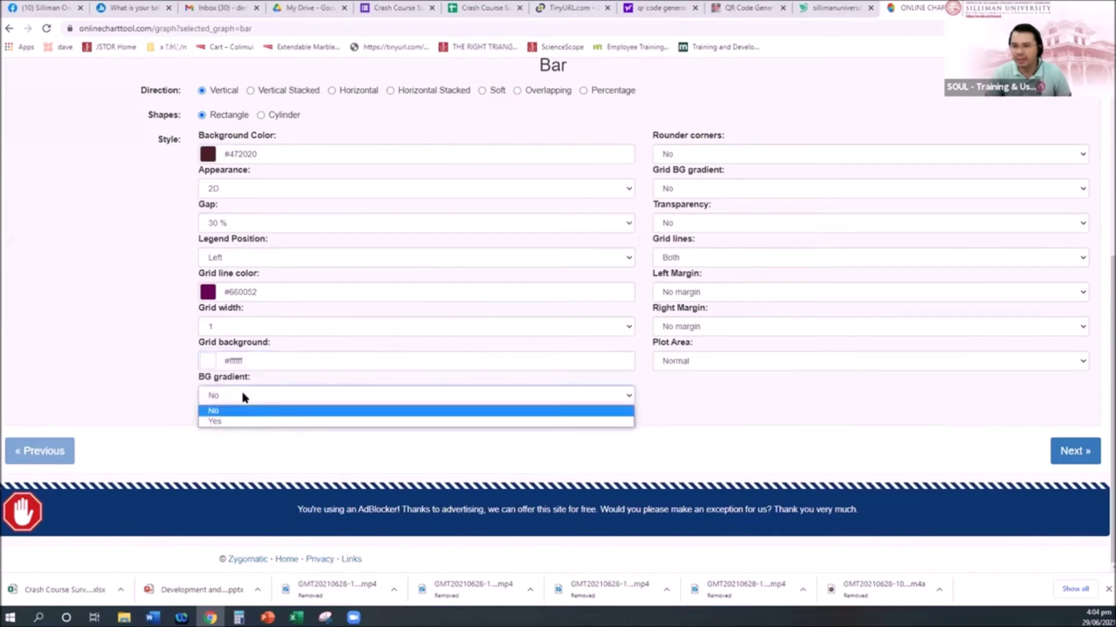
pyautogui.click(224, 424)
pyautogui.click(697, 156)
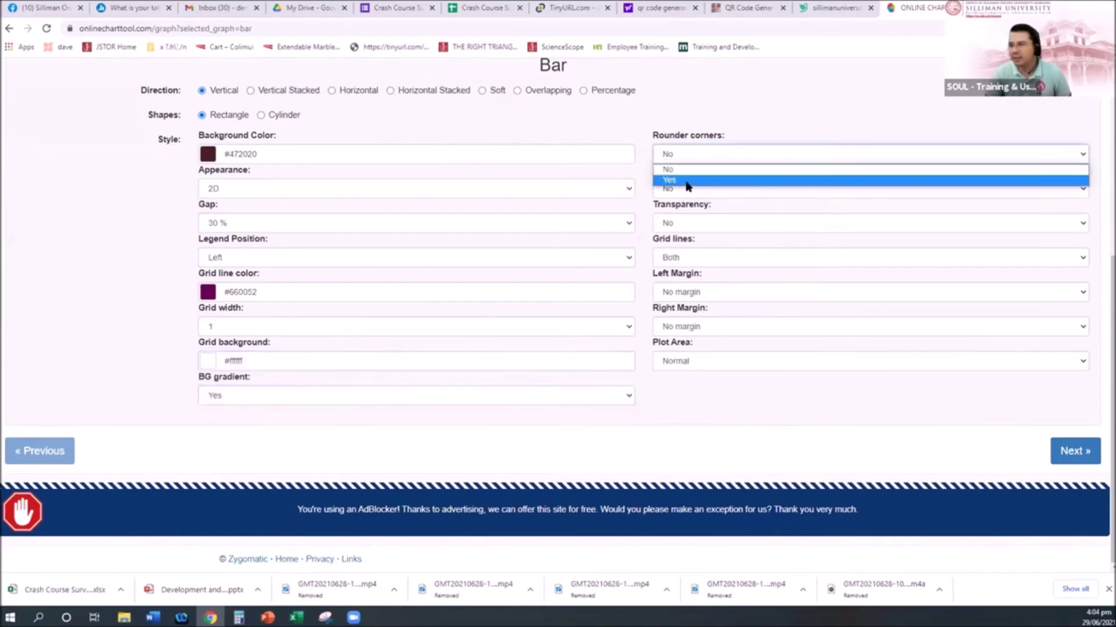
pyautogui.click(688, 181)
pyautogui.click(715, 226)
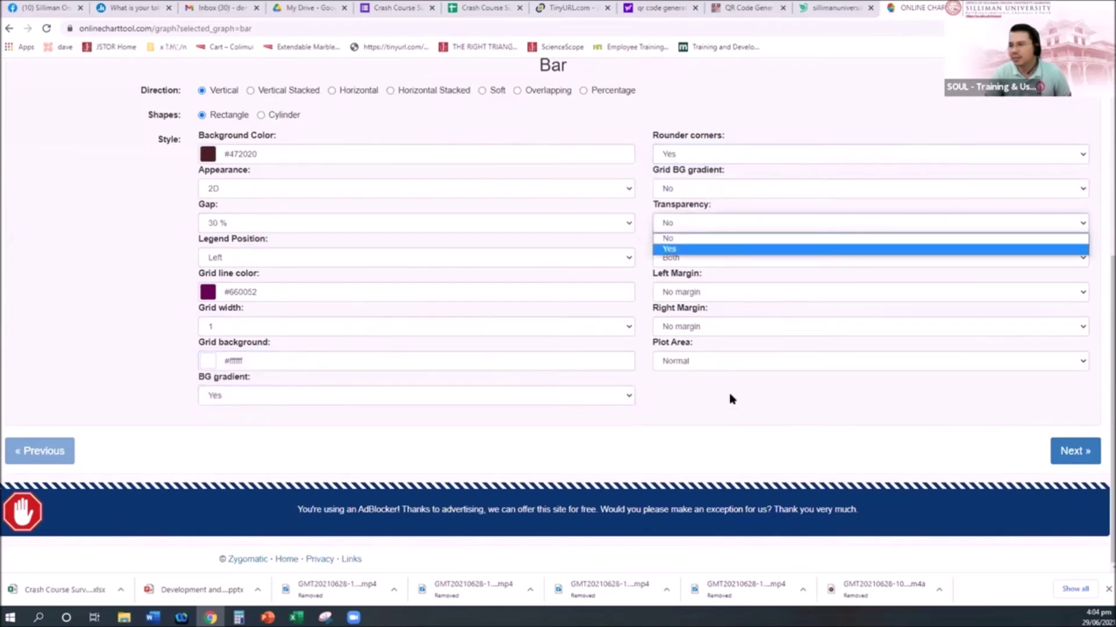
pyautogui.click(705, 251)
# Step: Title the chart 'bar' and fill in the X axis 'level' and Y axis 'sex' labels
pyautogui.click(1075, 452)
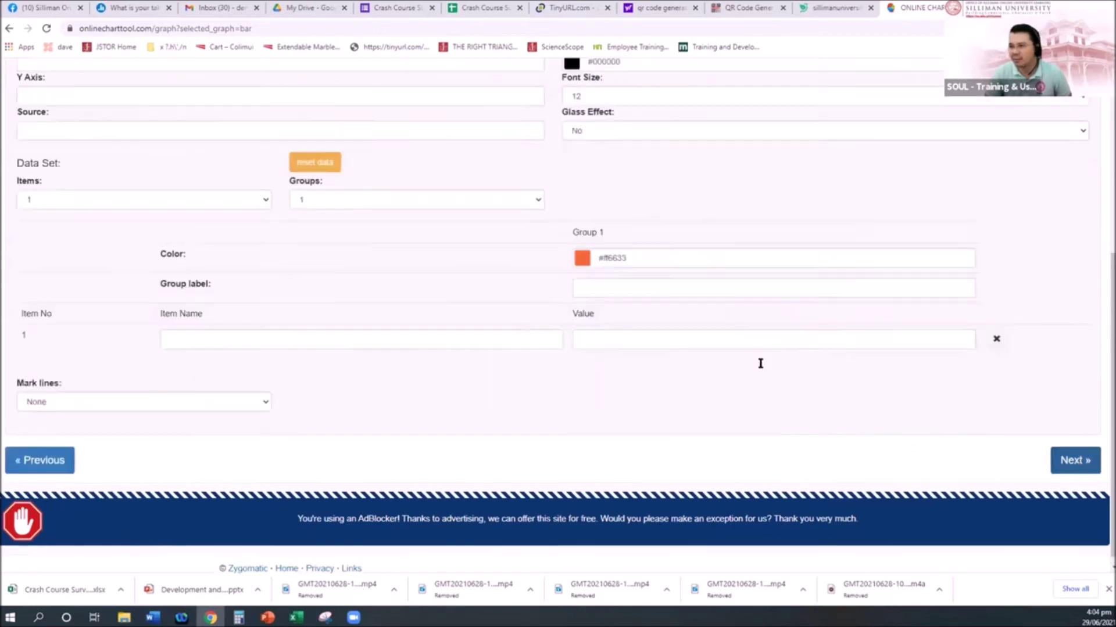
pyautogui.scroll(3, 174, 261)
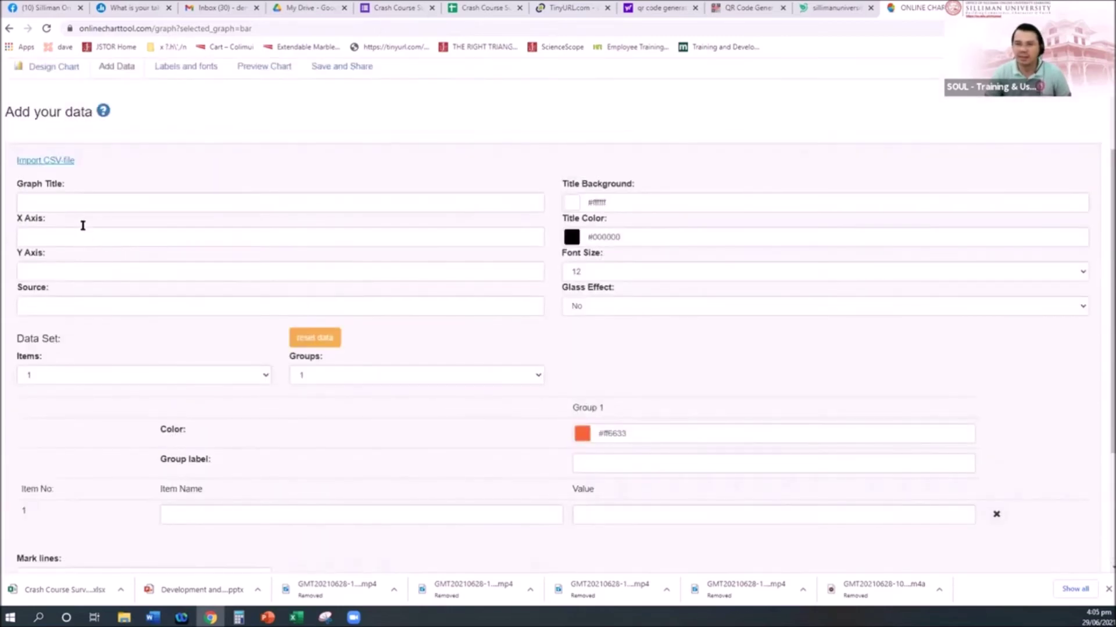
pyautogui.click(61, 193)
pyautogui.write('bar')
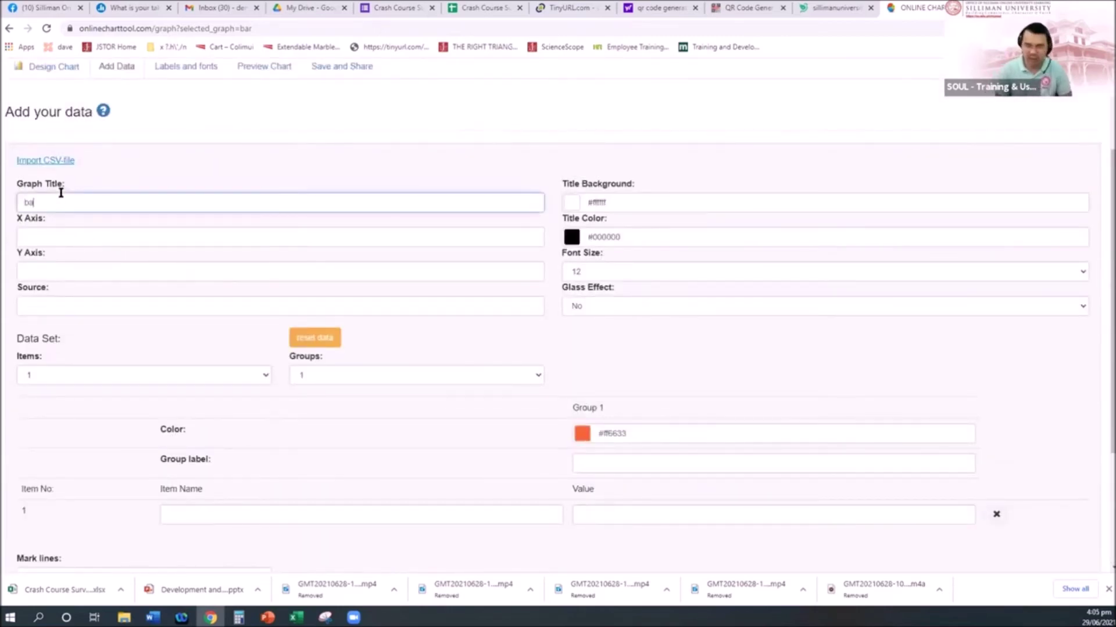
pyautogui.click(72, 230)
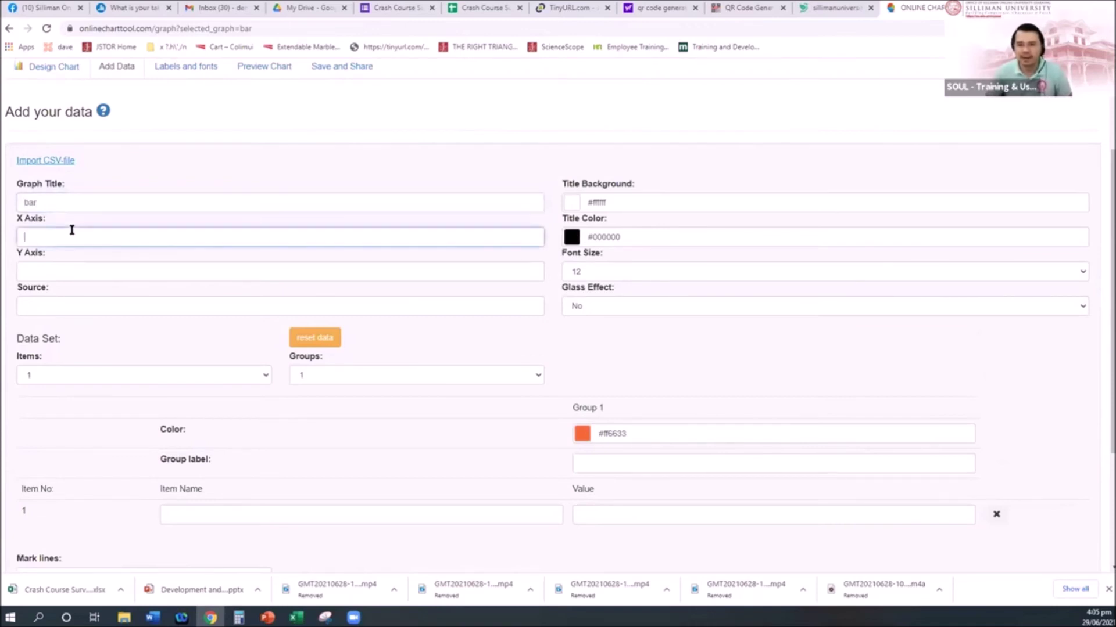
pyautogui.write('peso')
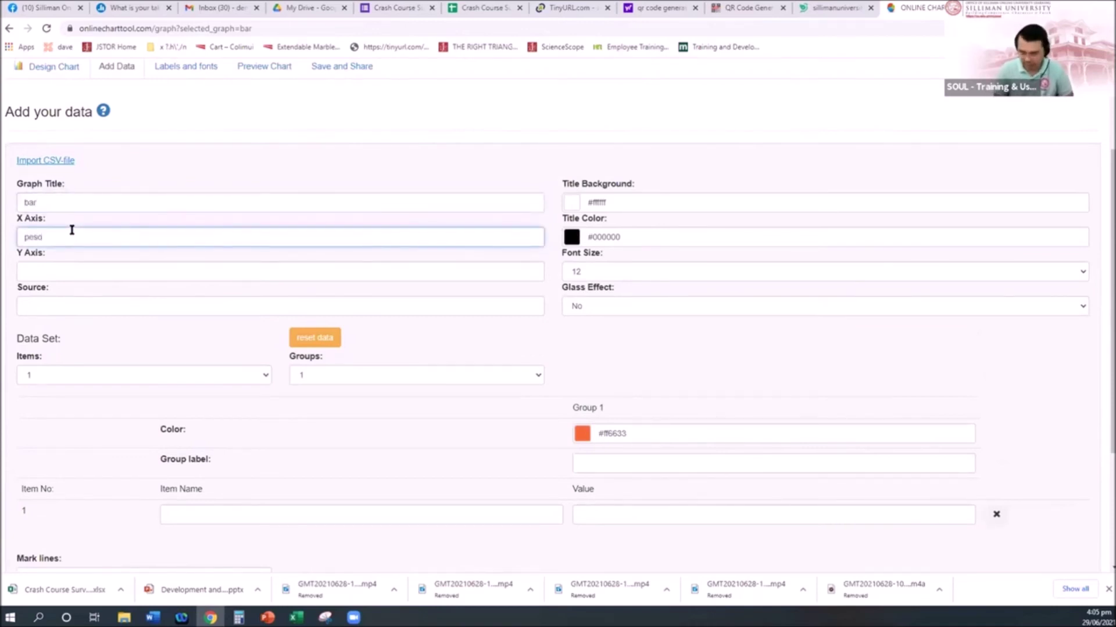
pyautogui.hotkey('ctrl', 'a')
pyautogui.write('d')
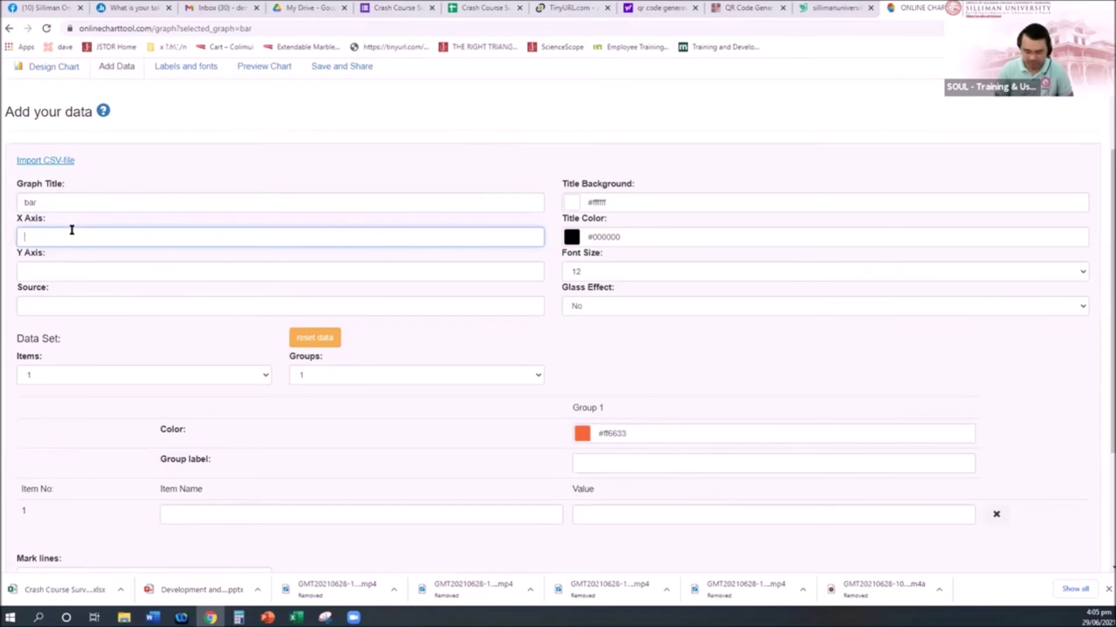
pyautogui.click(57, 266)
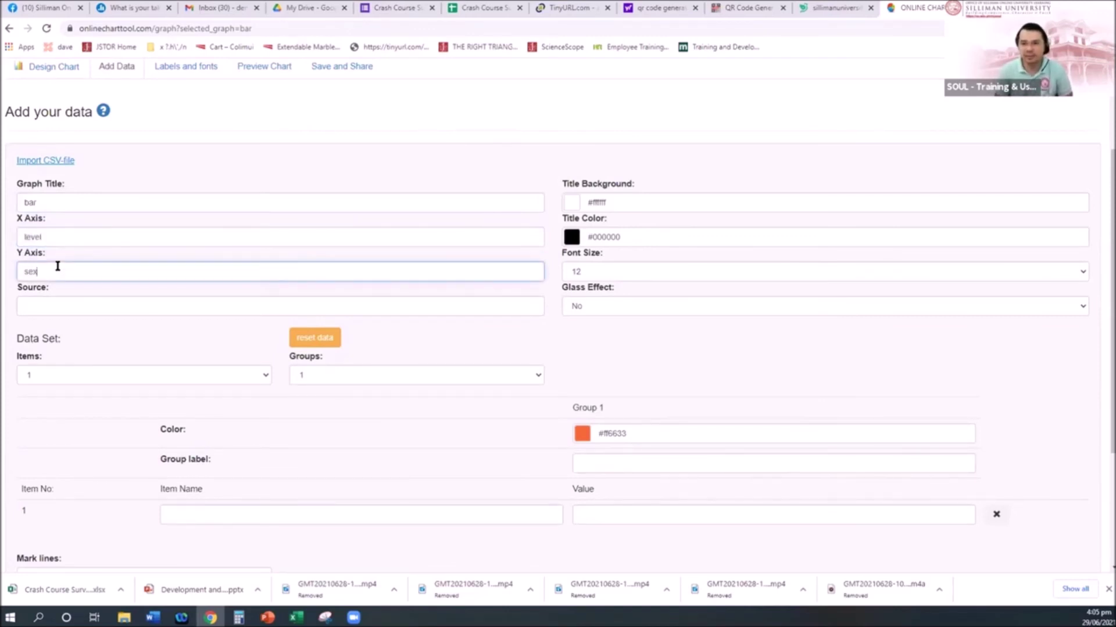
# Step: Set the data to two items: Male = 3 and female = 3.5
pyautogui.scroll(-2, 166, 374)
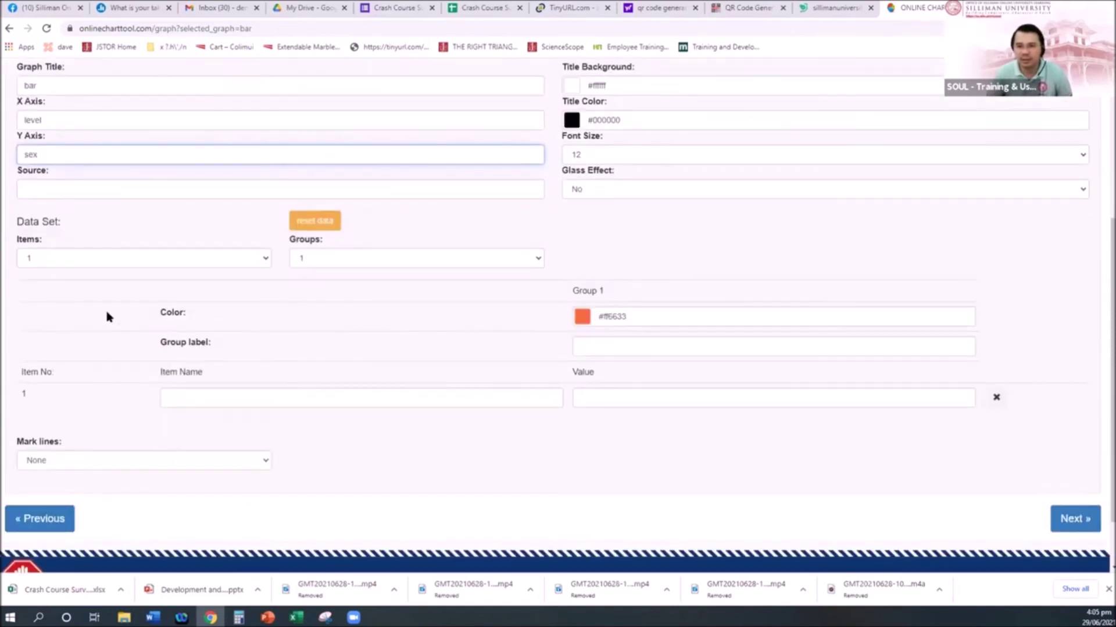
pyautogui.click(258, 262)
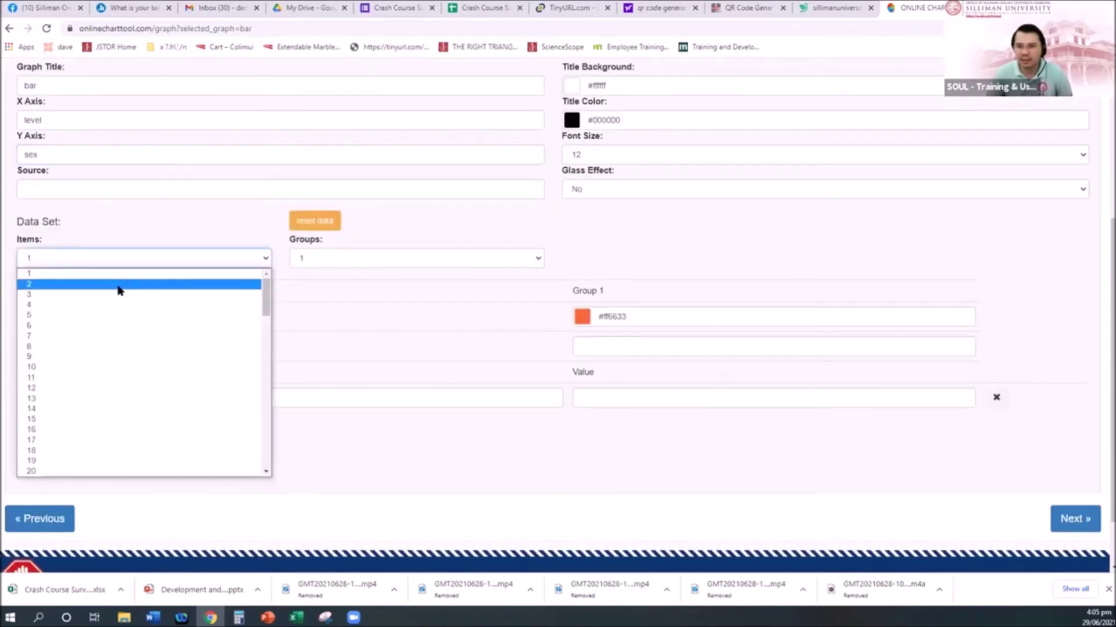
pyautogui.click(117, 286)
pyautogui.click(200, 399)
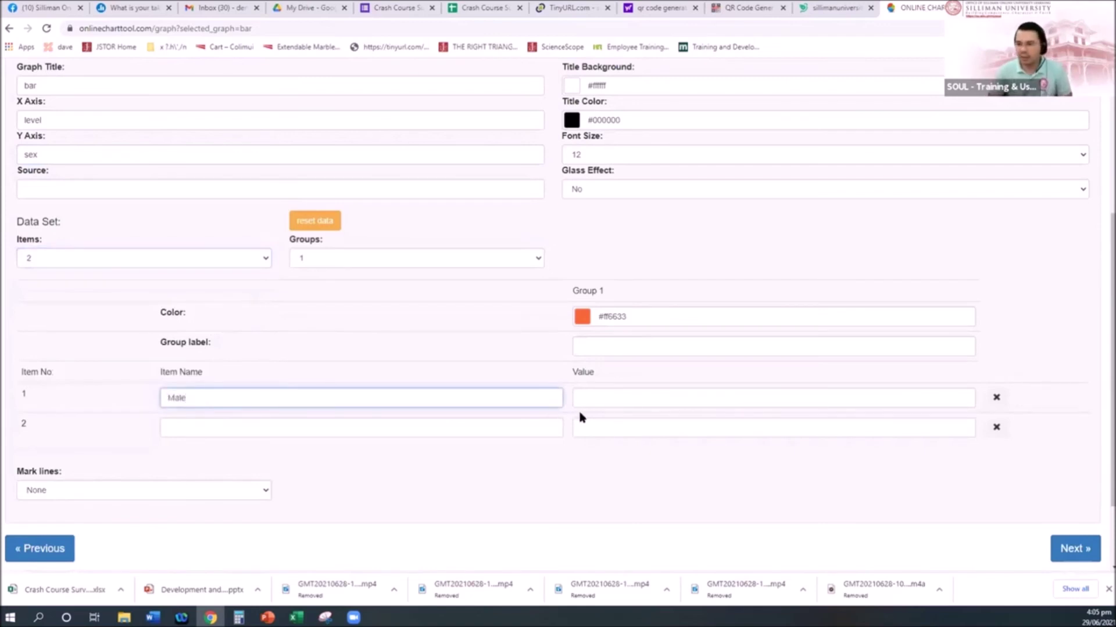
pyautogui.click(604, 397)
pyautogui.write('3')
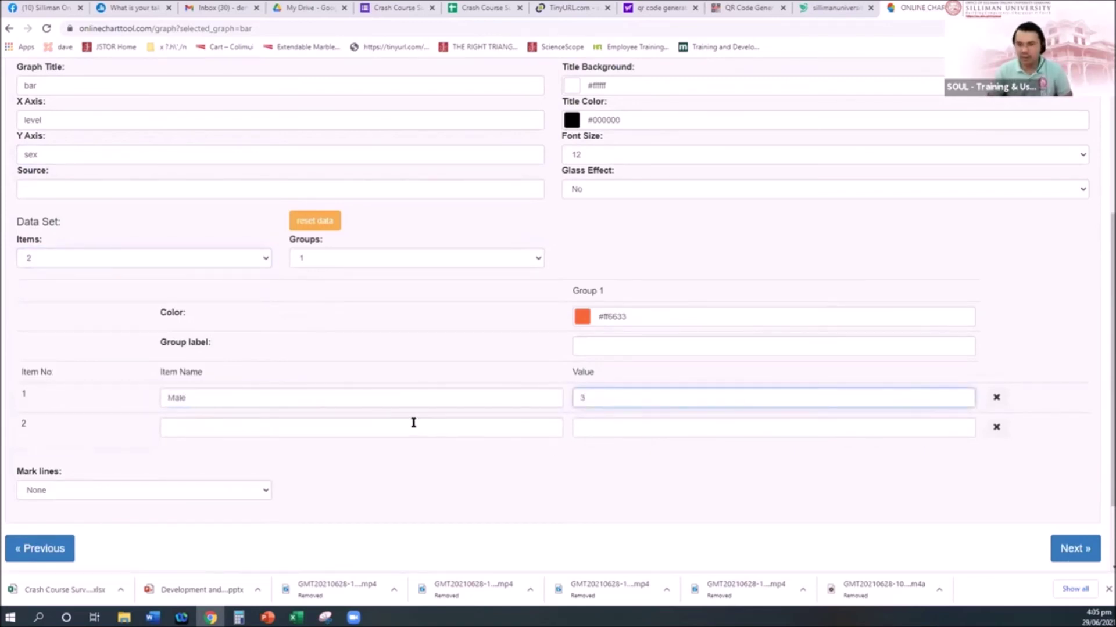
pyautogui.click(413, 423)
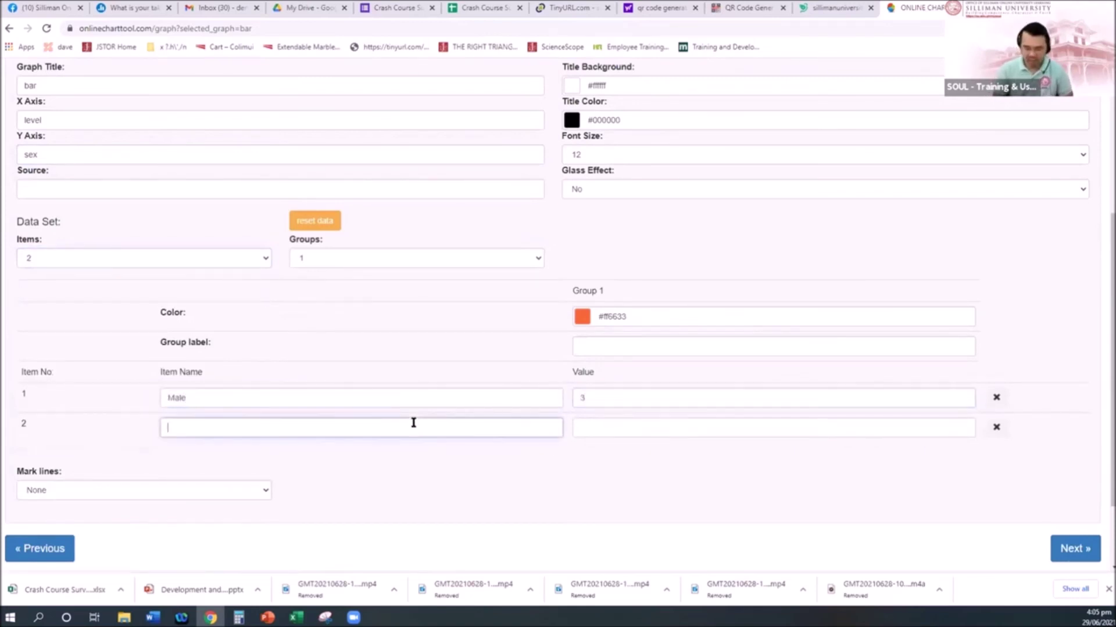
pyautogui.click(616, 429)
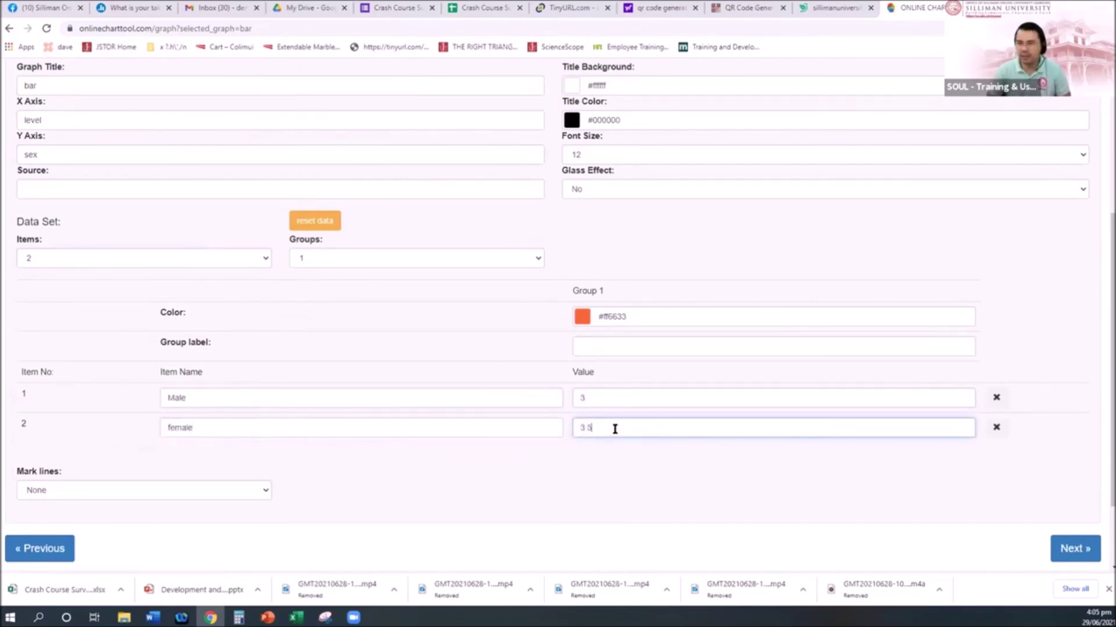
pyautogui.scroll(-3, 99, 473)
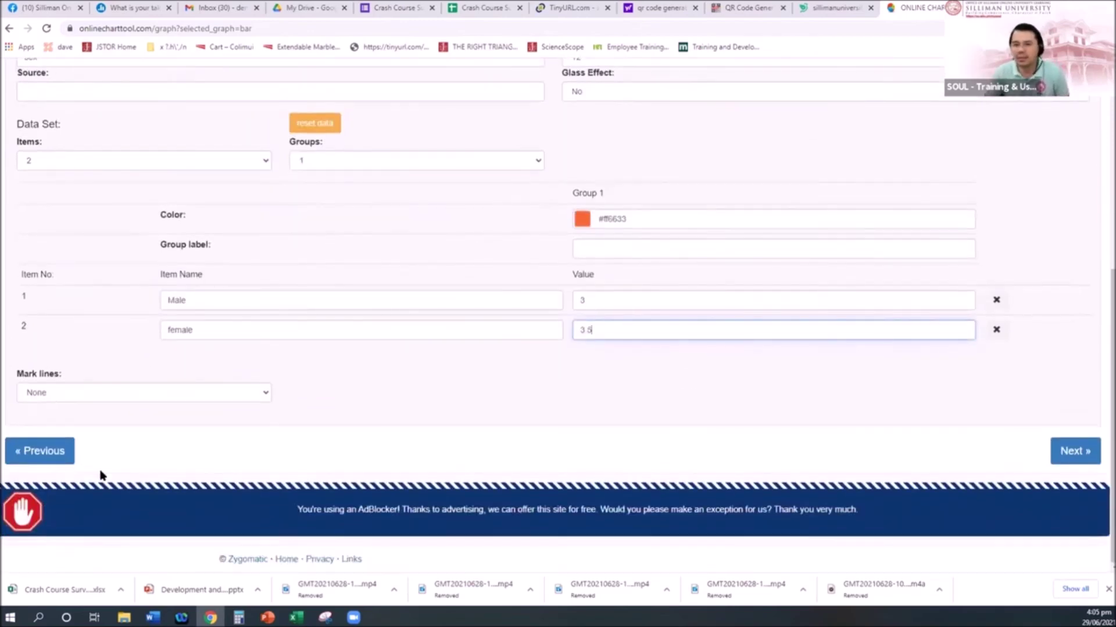
pyautogui.click(1074, 451)
# Step: Set chart text to the thin serif font coloured #4f3434
pyautogui.scroll(-2, 762, 388)
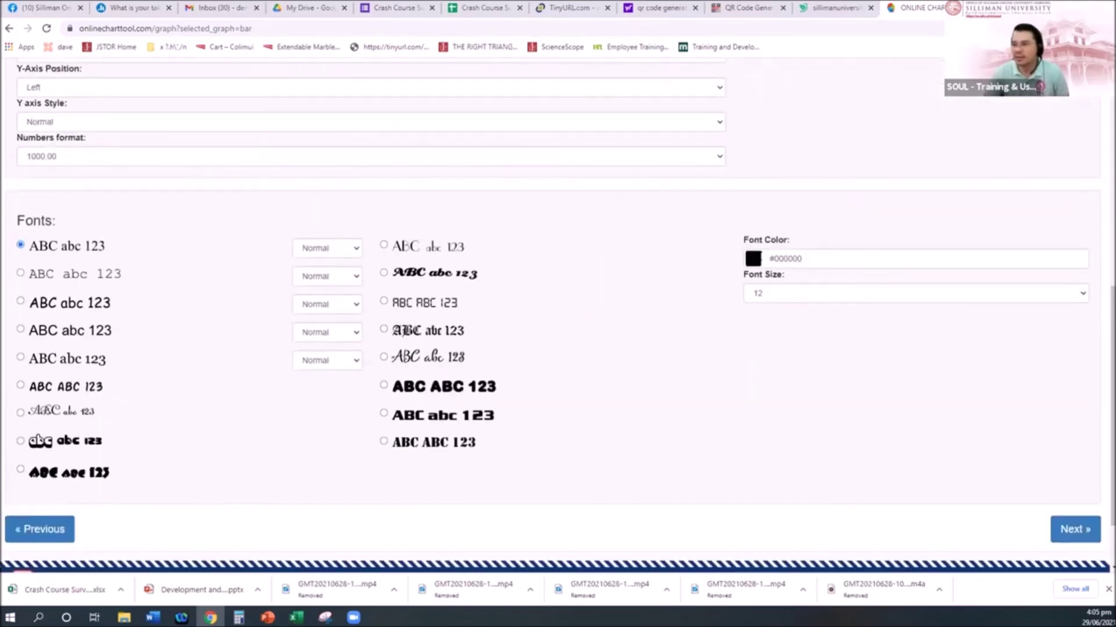
pyautogui.click(773, 258)
pyautogui.click(771, 328)
pyautogui.click(383, 245)
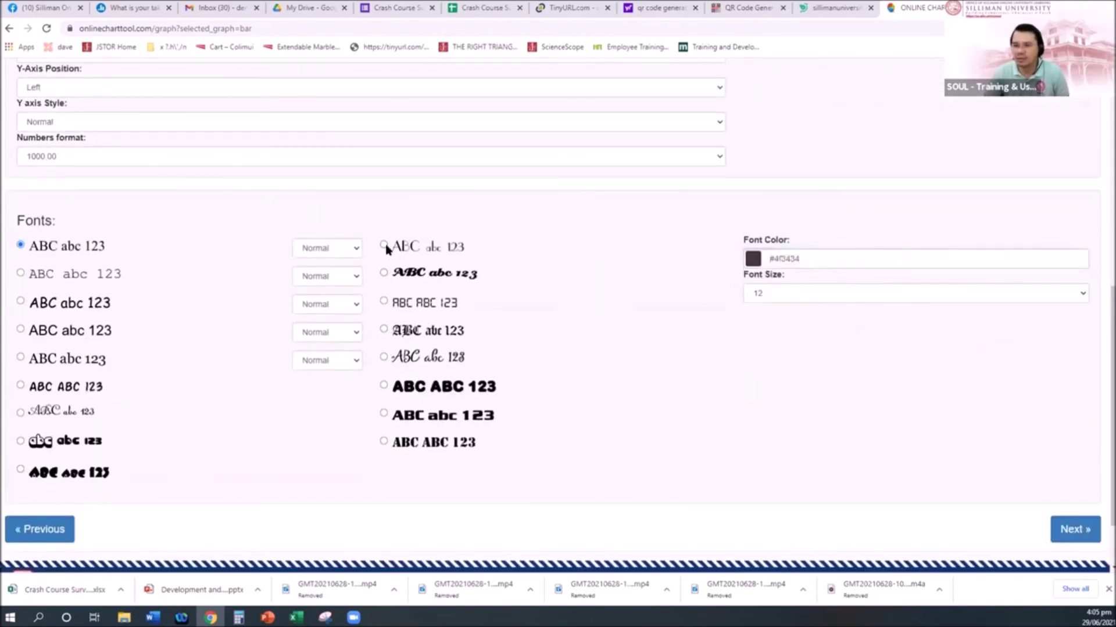
pyautogui.scroll(4, 244, 302)
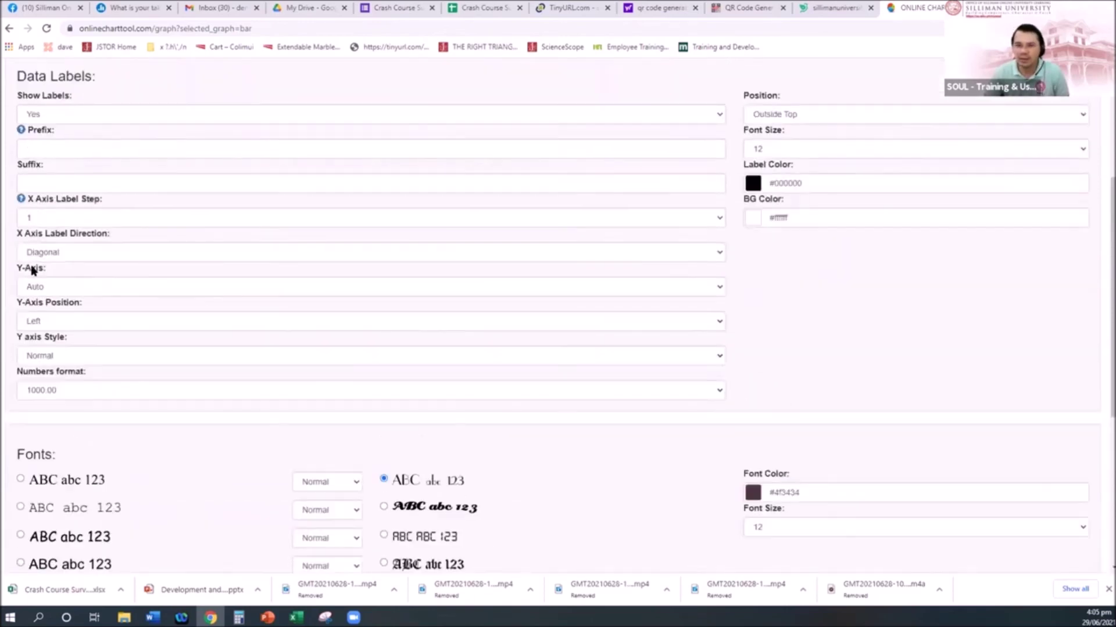
# Step: Leave the Y-axis scale on Auto after trying Manual, and move to the chart preview
pyautogui.click(63, 290)
pyautogui.click(50, 316)
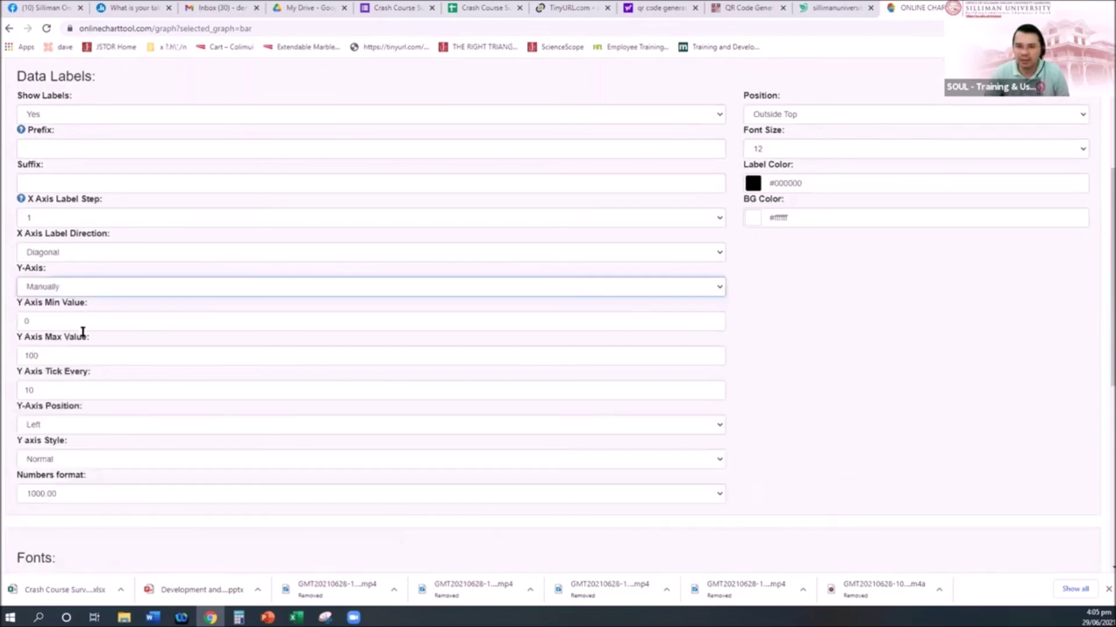
pyautogui.click(75, 286)
pyautogui.click(52, 302)
pyautogui.scroll(-4, 844, 459)
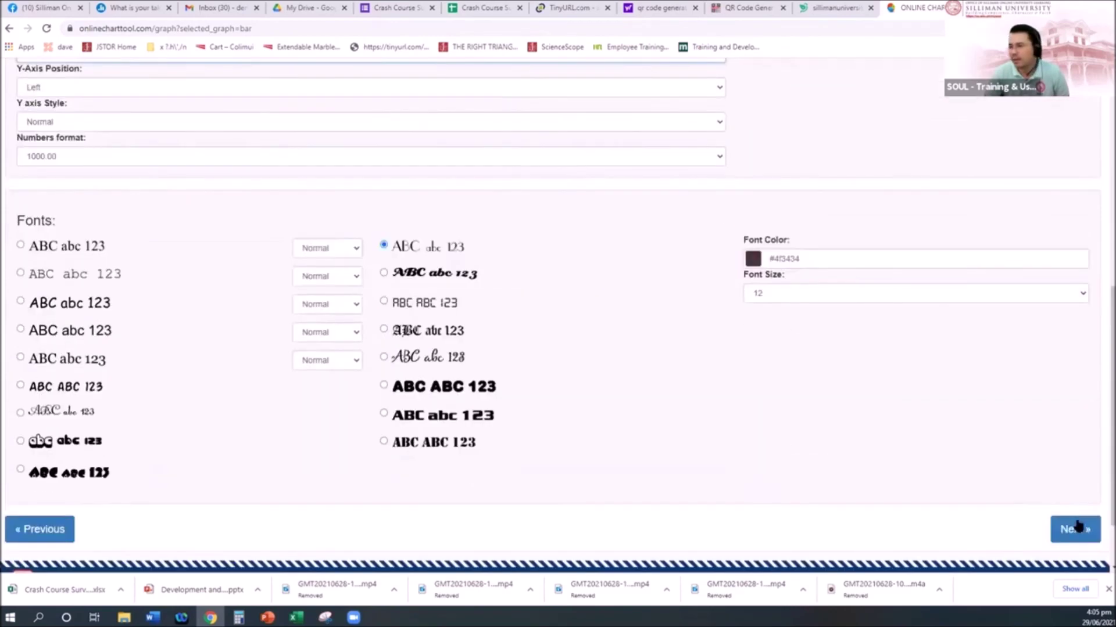
pyautogui.click(1072, 528)
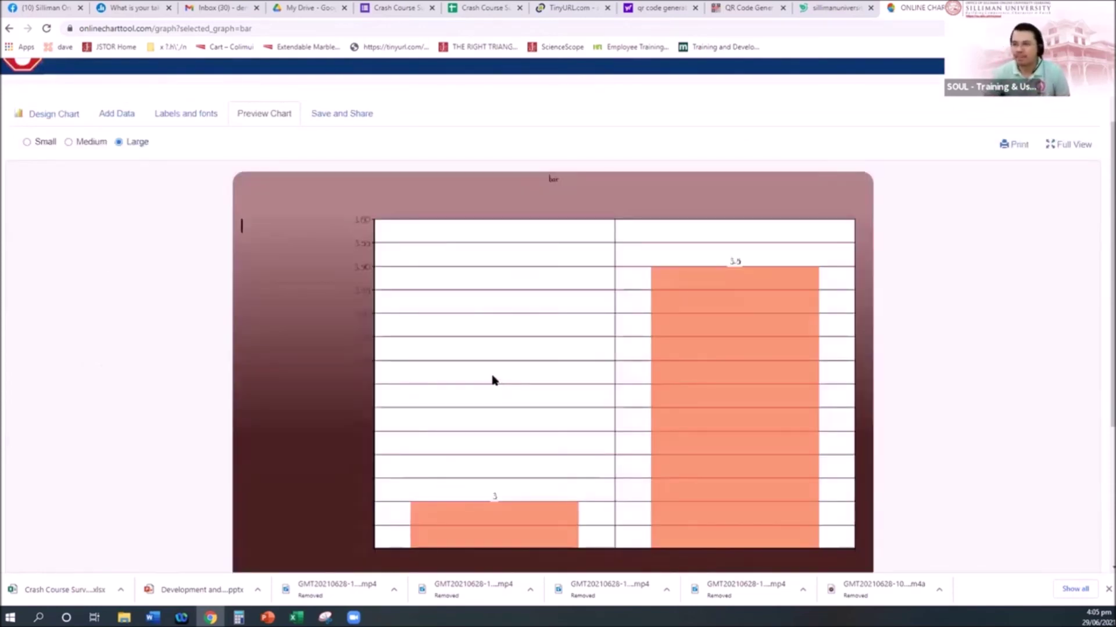
# Step: Look over the finished bar chart preview, then switch back to the PowerPoint slide
pyautogui.scroll(-2, 581, 390)
pyautogui.scroll(2, 865, 413)
pyautogui.scroll(-1, 864, 418)
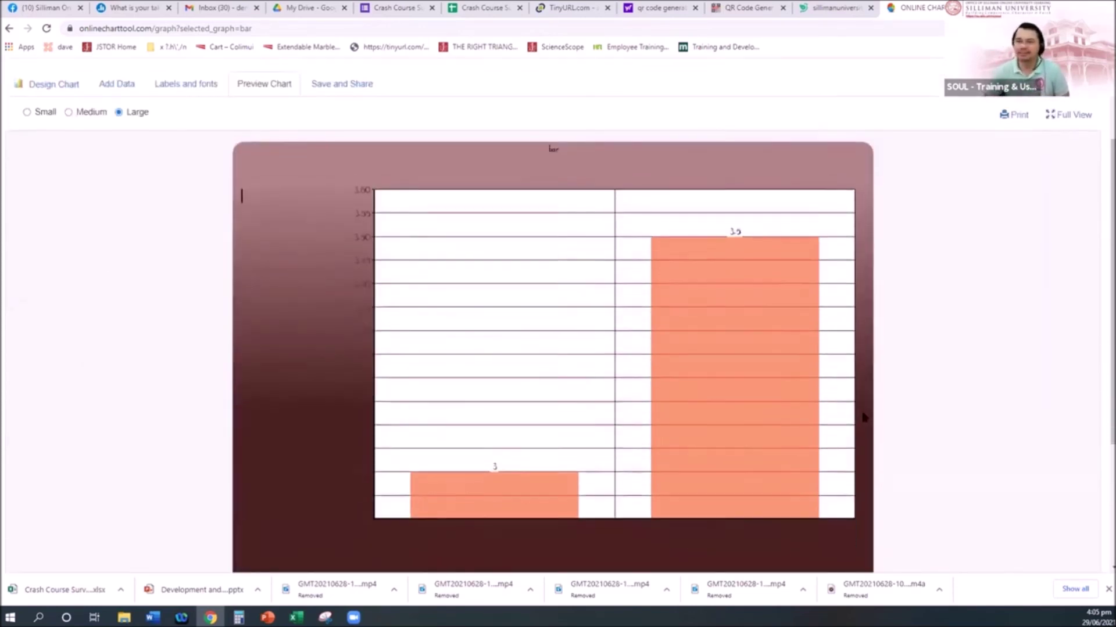
pyautogui.scroll(-2, 854, 413)
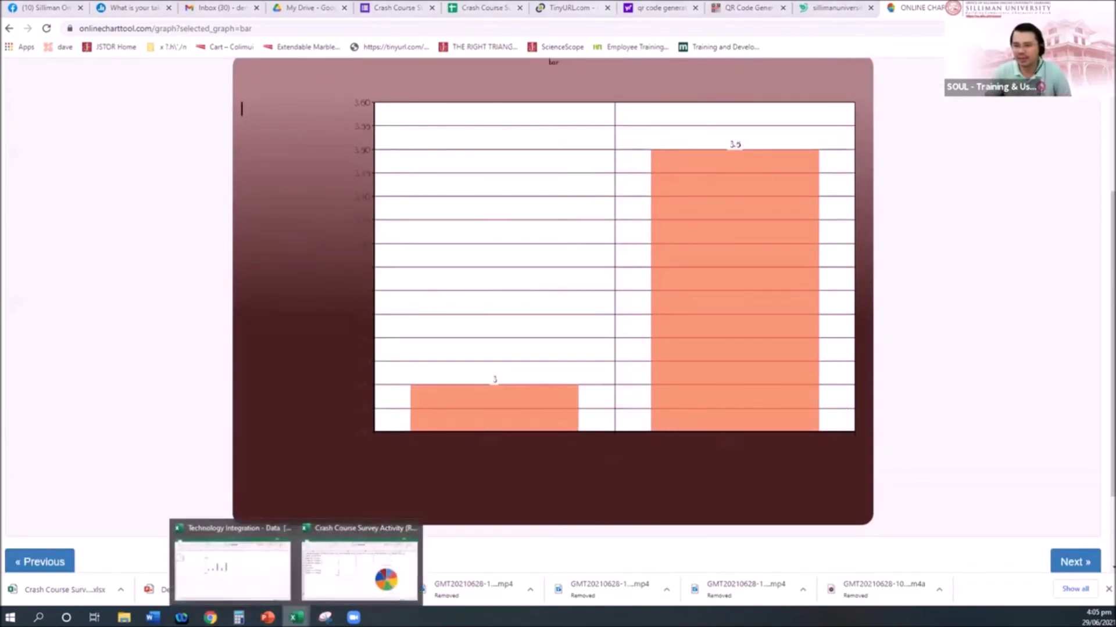
pyautogui.click(268, 617)
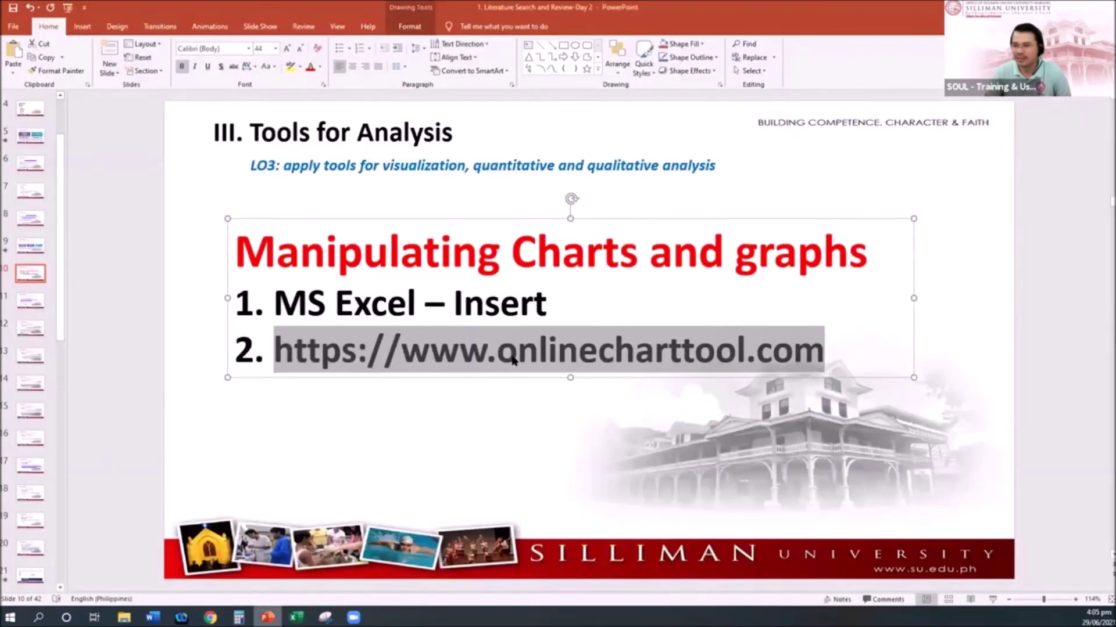